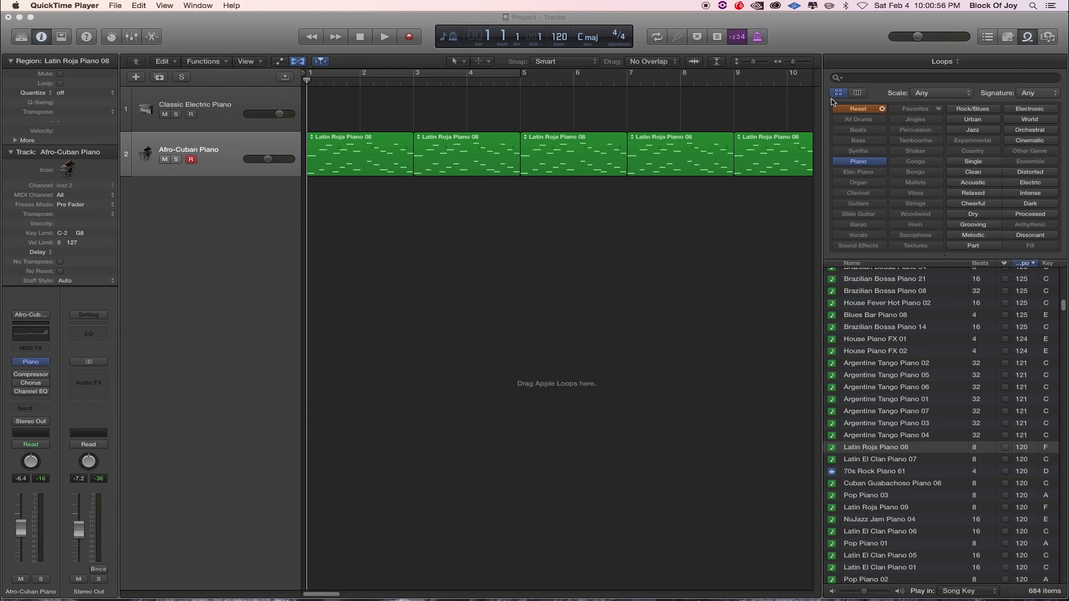
# - Play the Latin Roja Piano 08 arrangement from bar 1 to about bar 4, stop, and return to the beginning
pyautogui.click(271, 162)
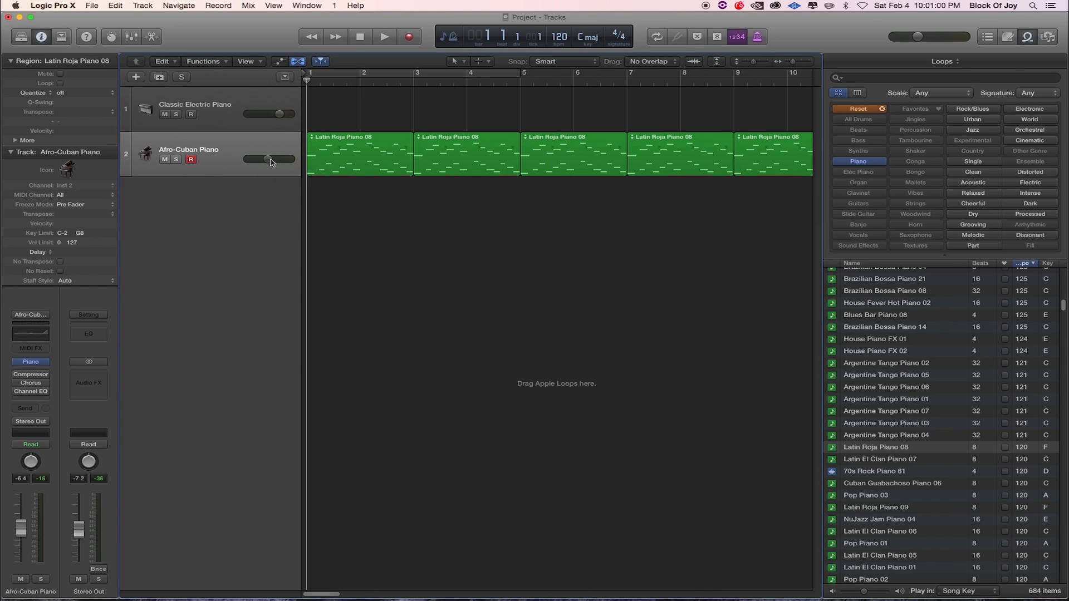
pyautogui.press('space')
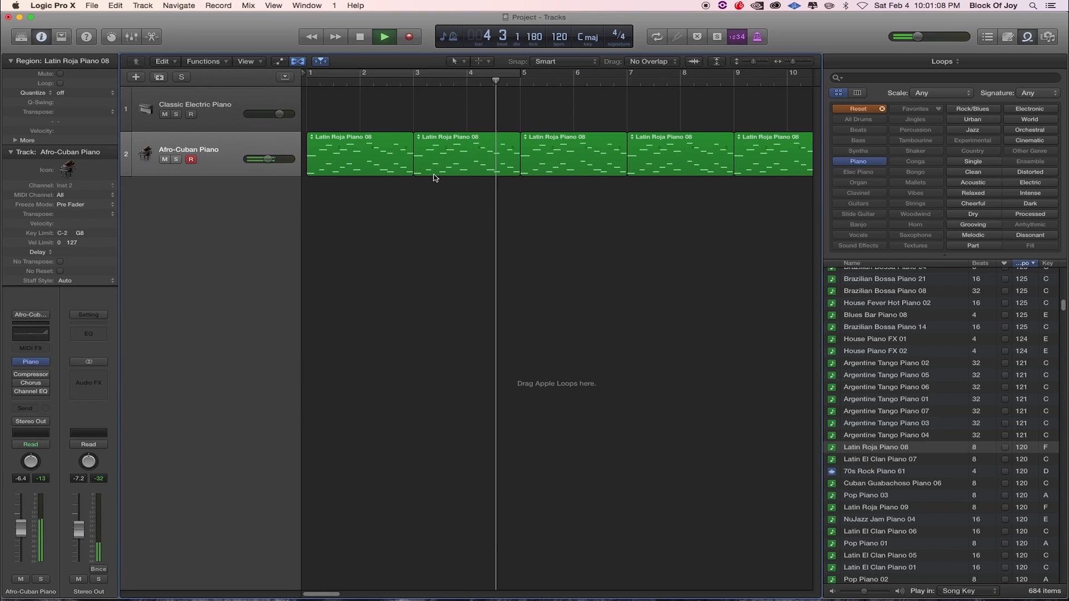
pyautogui.press('space')
pyautogui.press('Return')
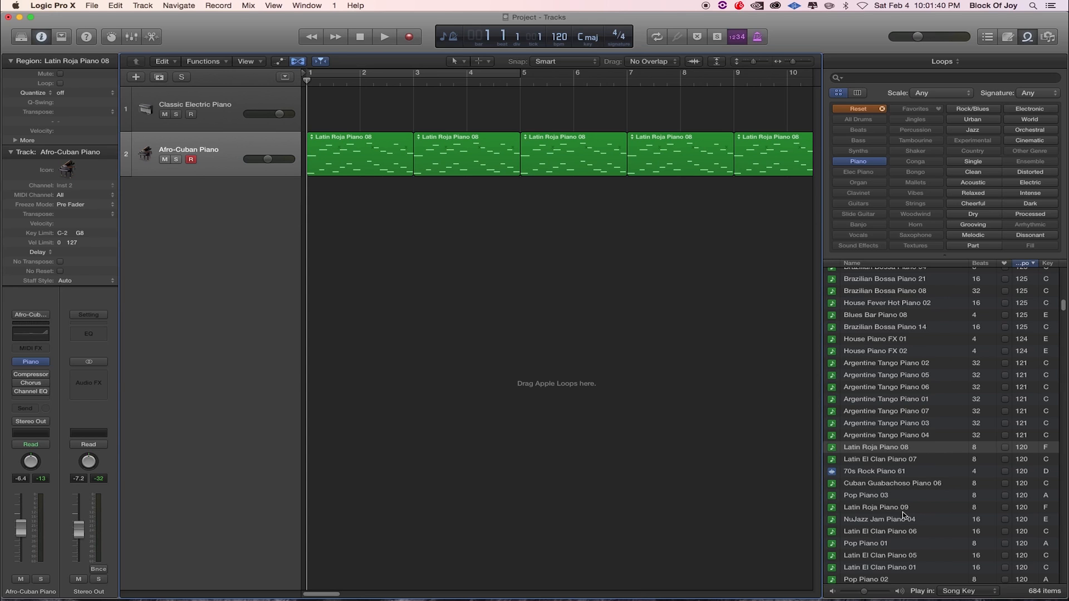
# - Preview the Latin Roja Piano 08 loop in the loop list and play its track from the start for comparison
pyautogui.scroll(-1, 881, 515)
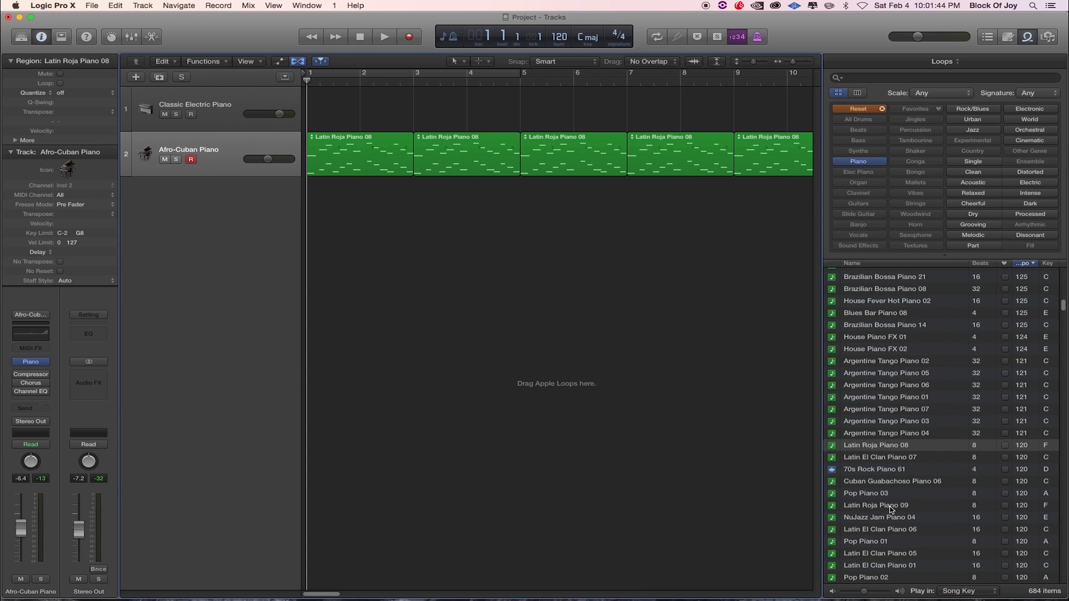
pyautogui.click(892, 446)
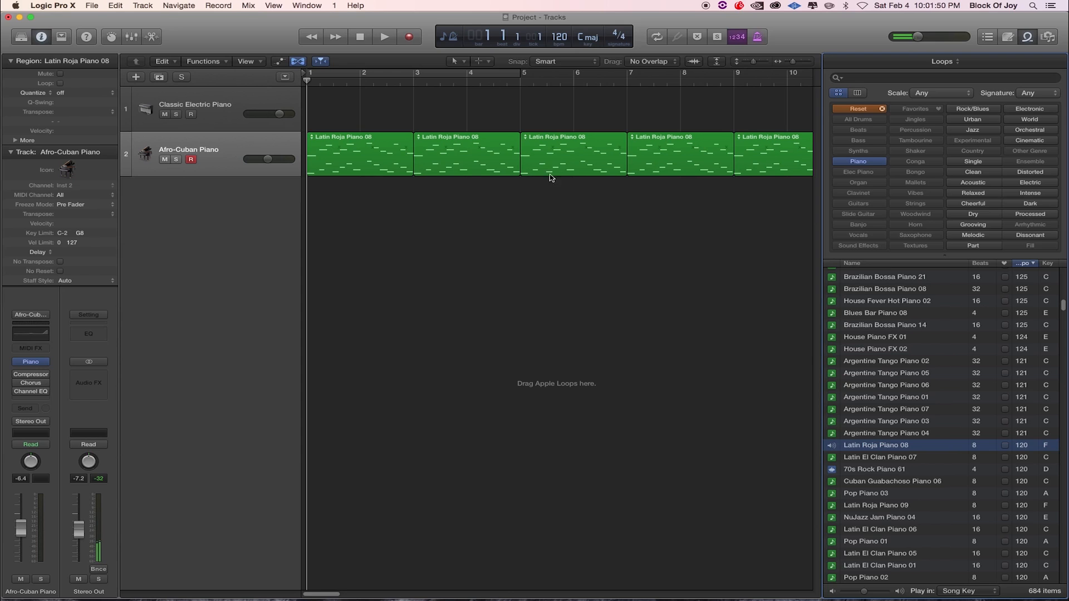
pyautogui.click(884, 445)
pyautogui.press('space')
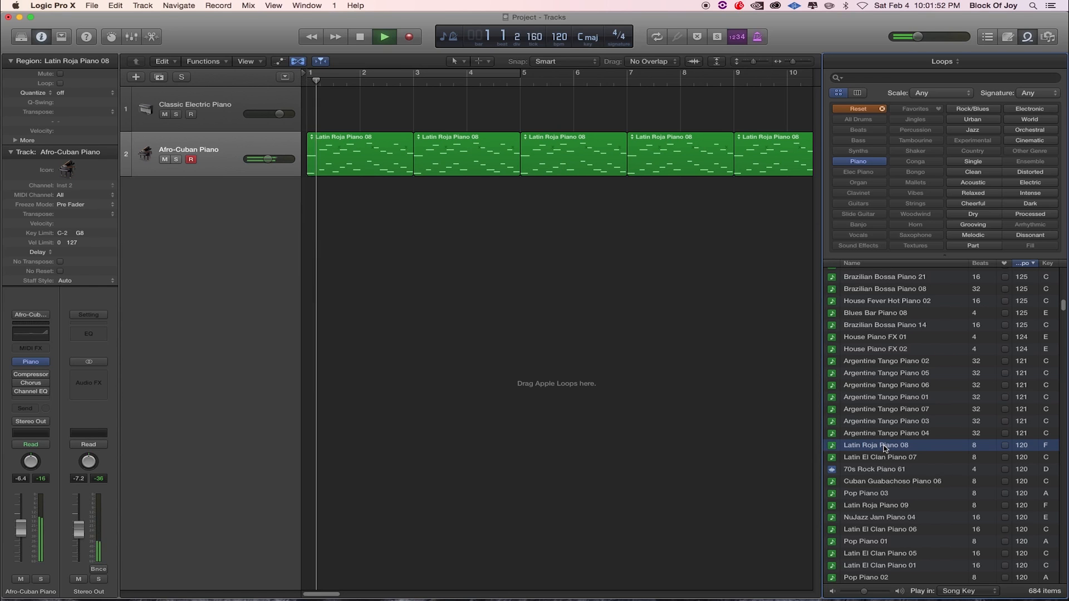
pyautogui.press('space')
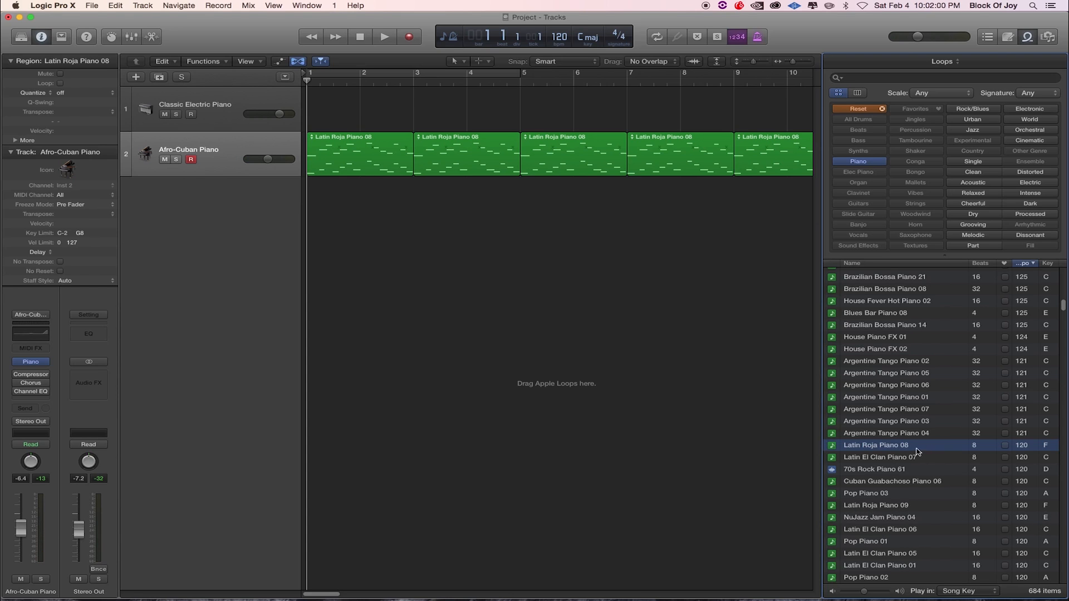
# - Preview Latin Roja Piano 09, add it at bar 1 on a new track below the Latin Roja Piano 08 regions, and unmute that track
pyautogui.click(886, 508)
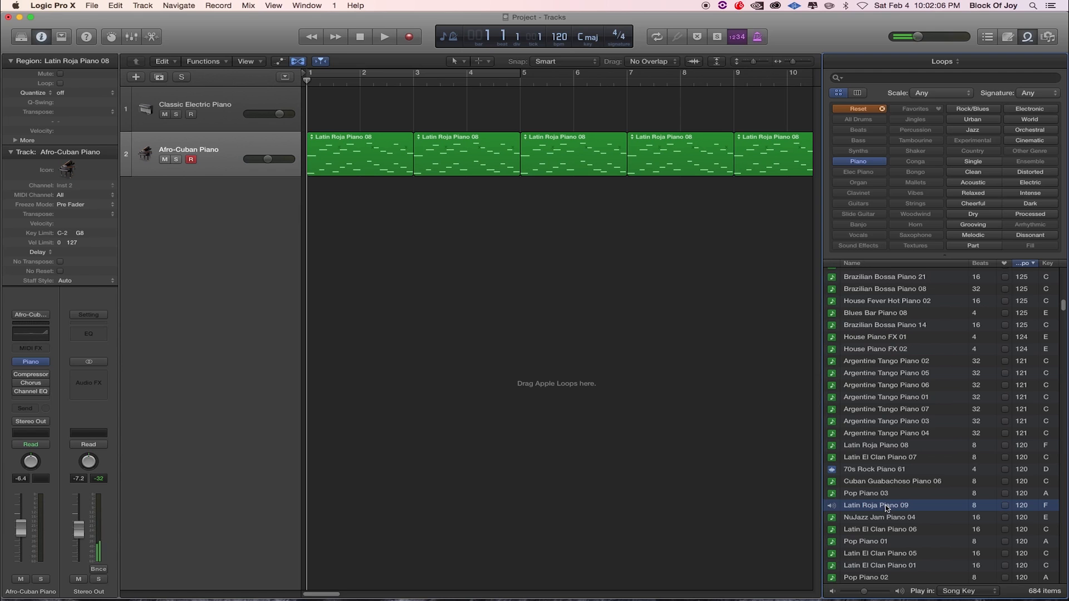
pyautogui.moveTo(893, 507); pyautogui.dragTo(307, 240)
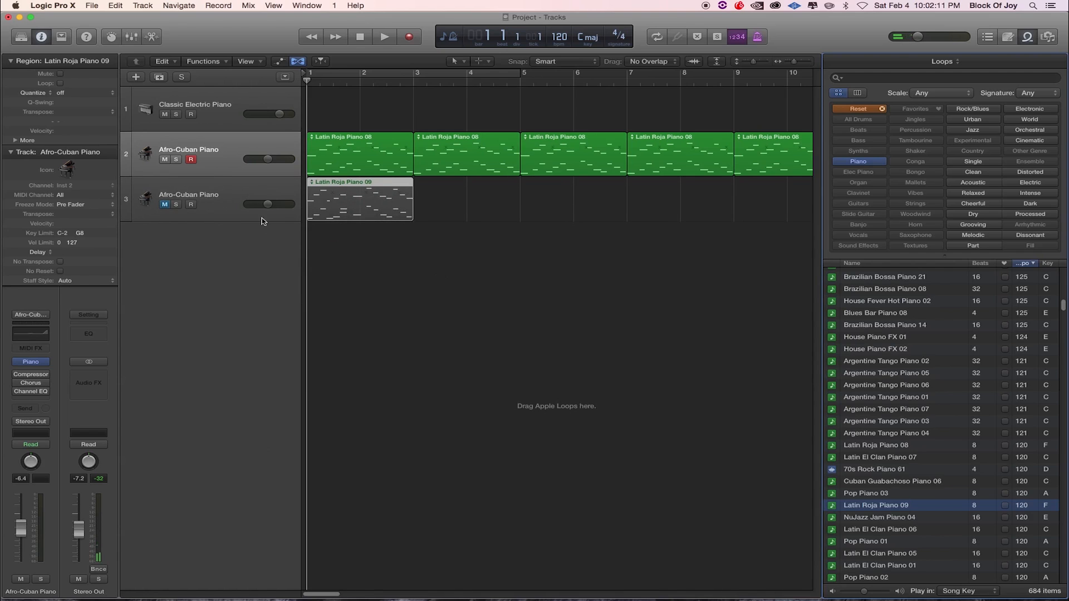
pyautogui.click(165, 204)
pyautogui.press('Return')
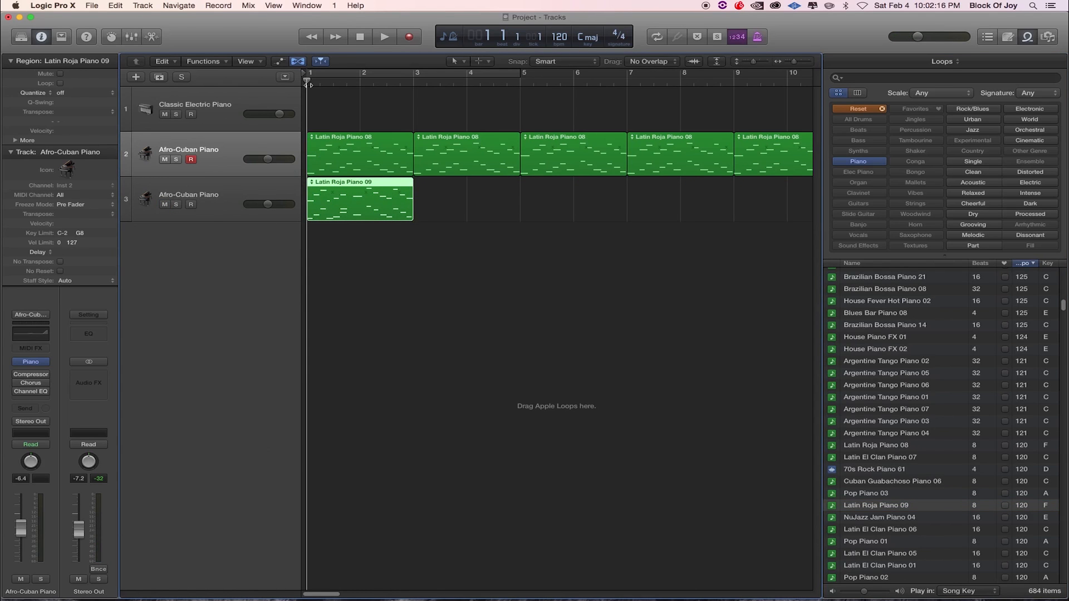
# - Color all Latin Roja Piano 08 regions bright magenta and the Latin Roja Piano 09 region dark purple
pyautogui.click(273, 5)
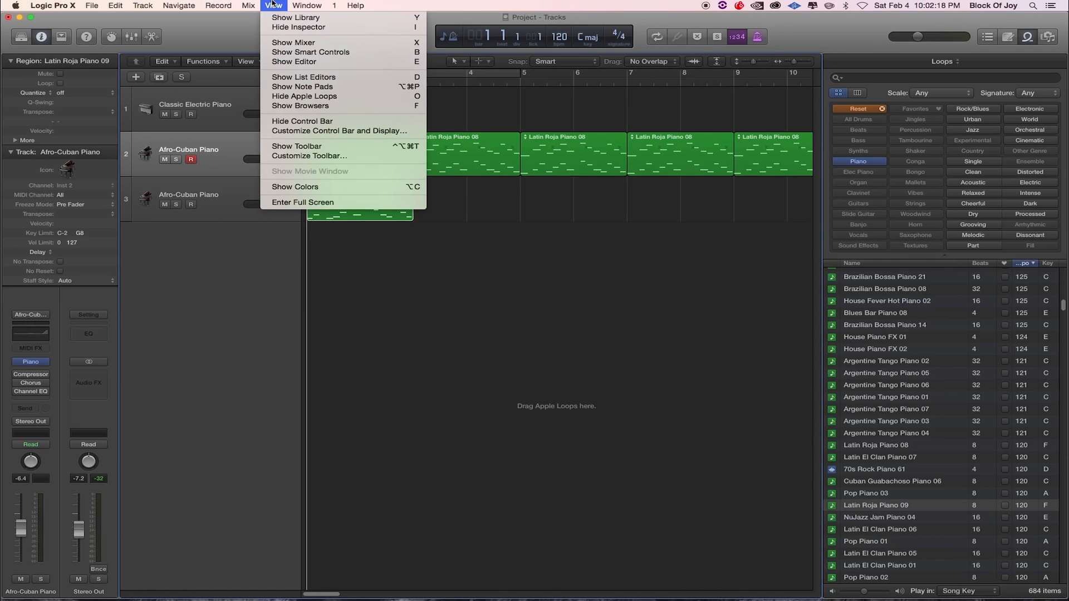
pyautogui.click(379, 189)
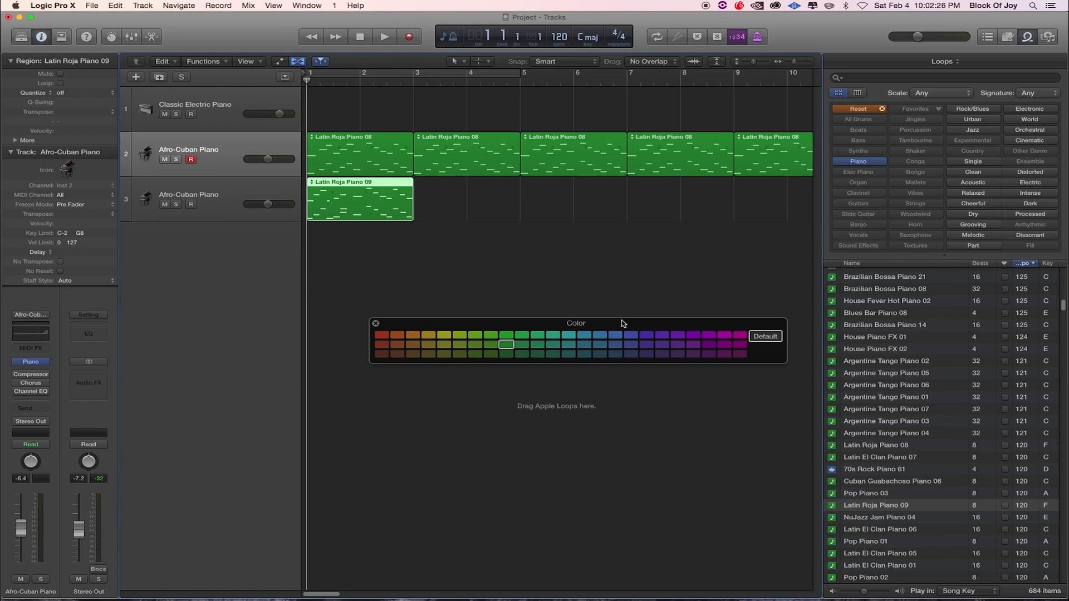
pyautogui.press('super+a')
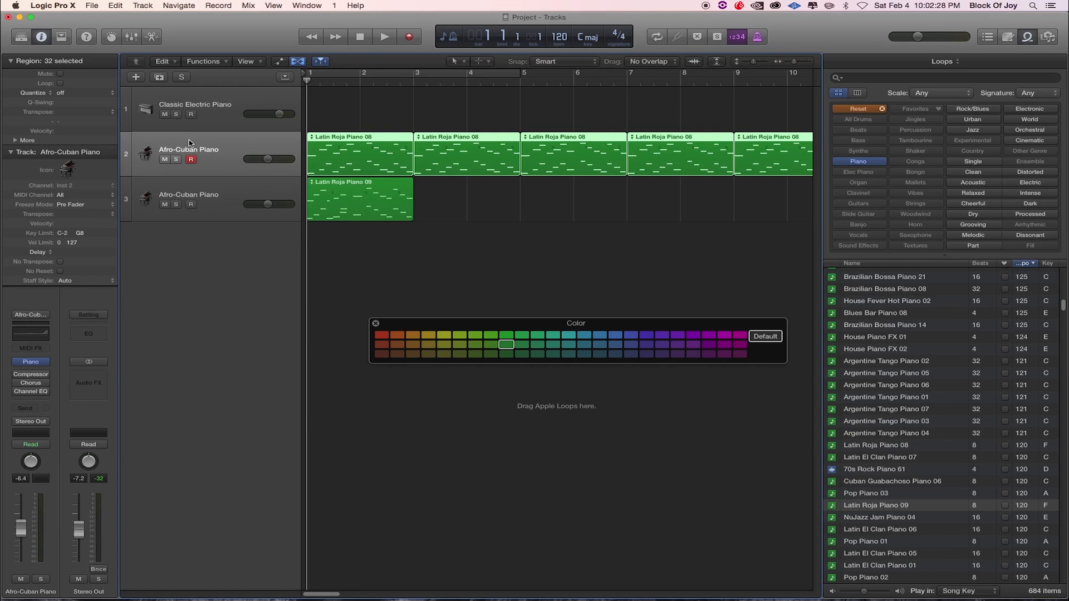
pyautogui.click(740, 337)
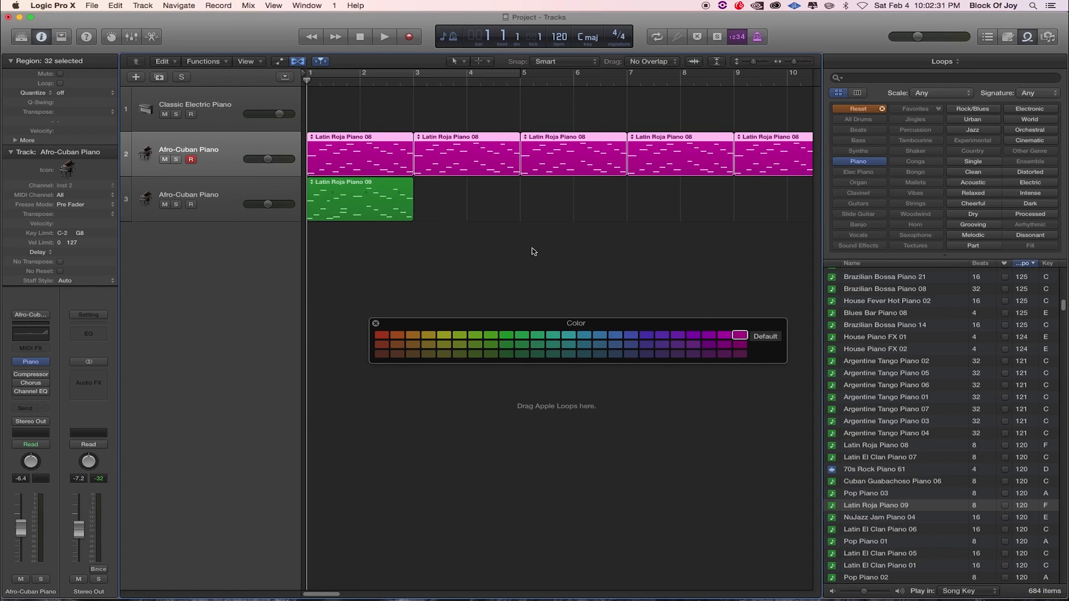
pyautogui.click(218, 191)
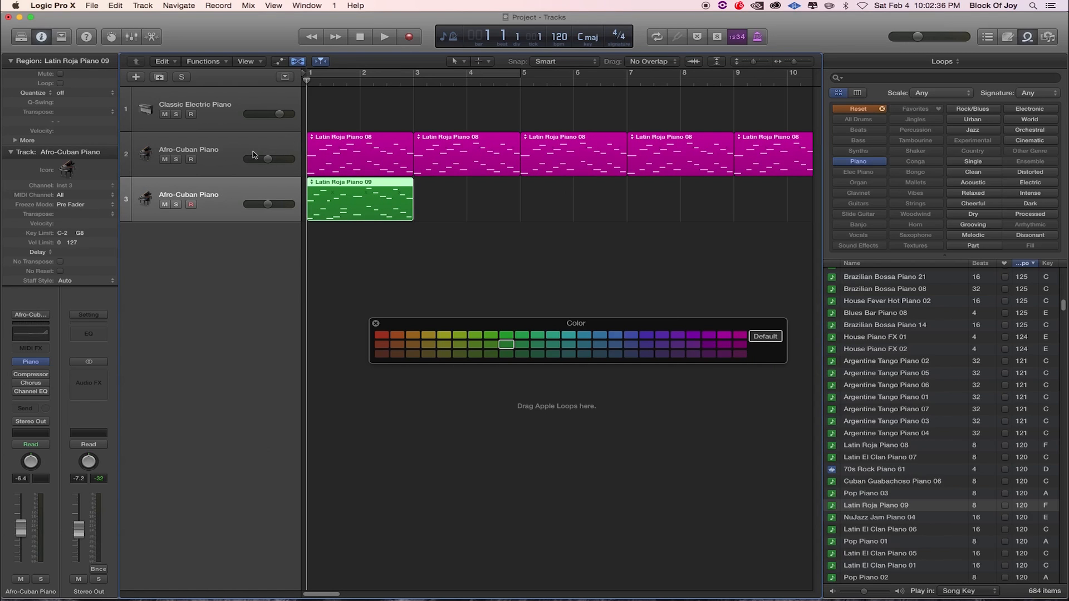
pyautogui.click(724, 354)
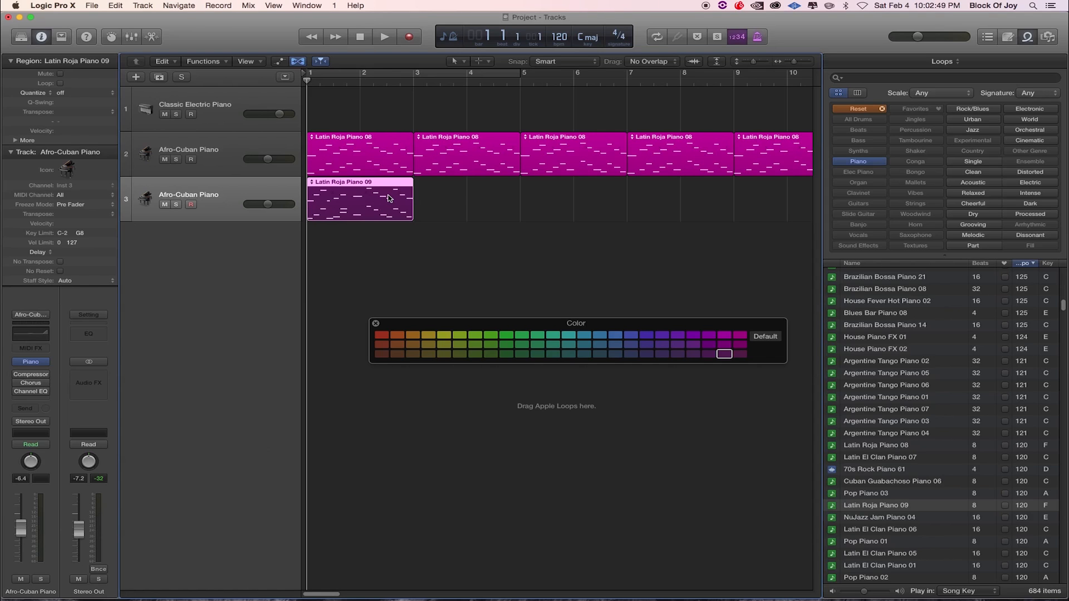
# - Replace the Latin Roja Piano 08 region at bar 7 on track 2 with the Latin Roja Piano 09 region from track 3
pyautogui.click(689, 164)
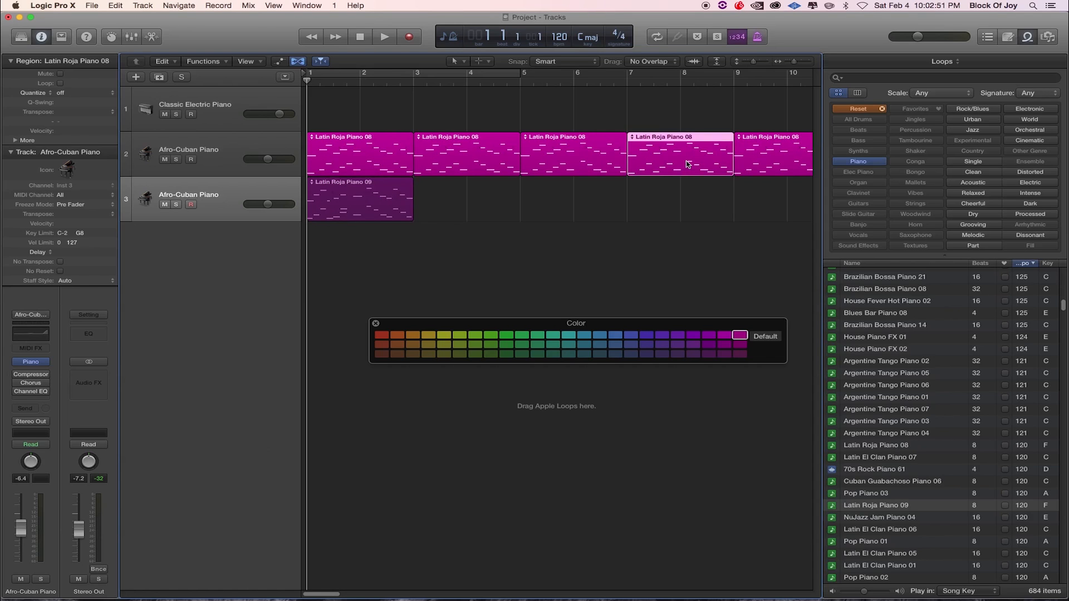
pyautogui.press('Delete')
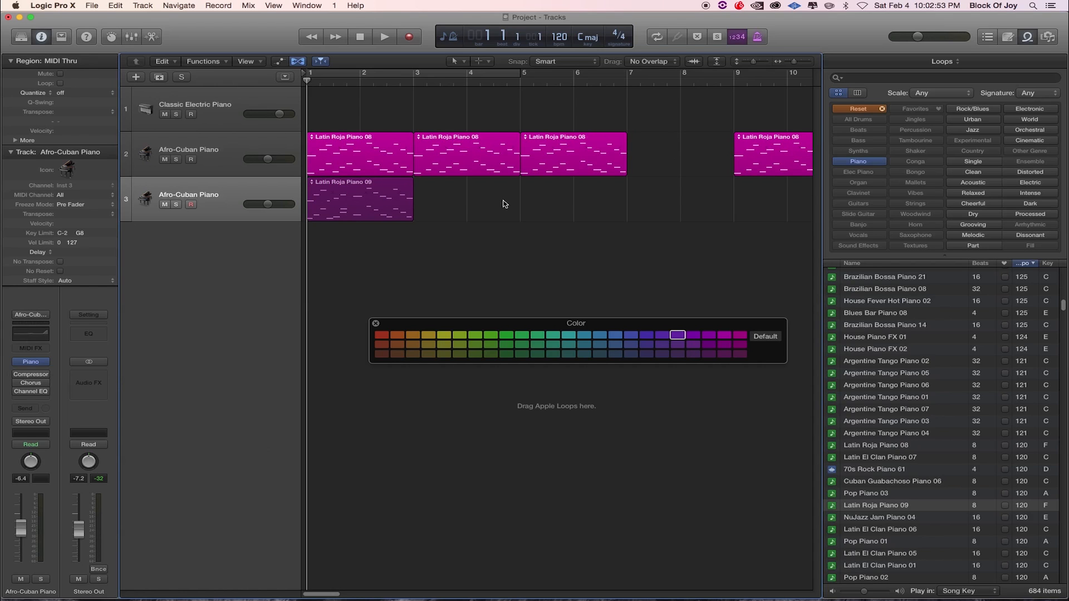
pyautogui.moveTo(655, 168); pyautogui.dragTo(689, 165)
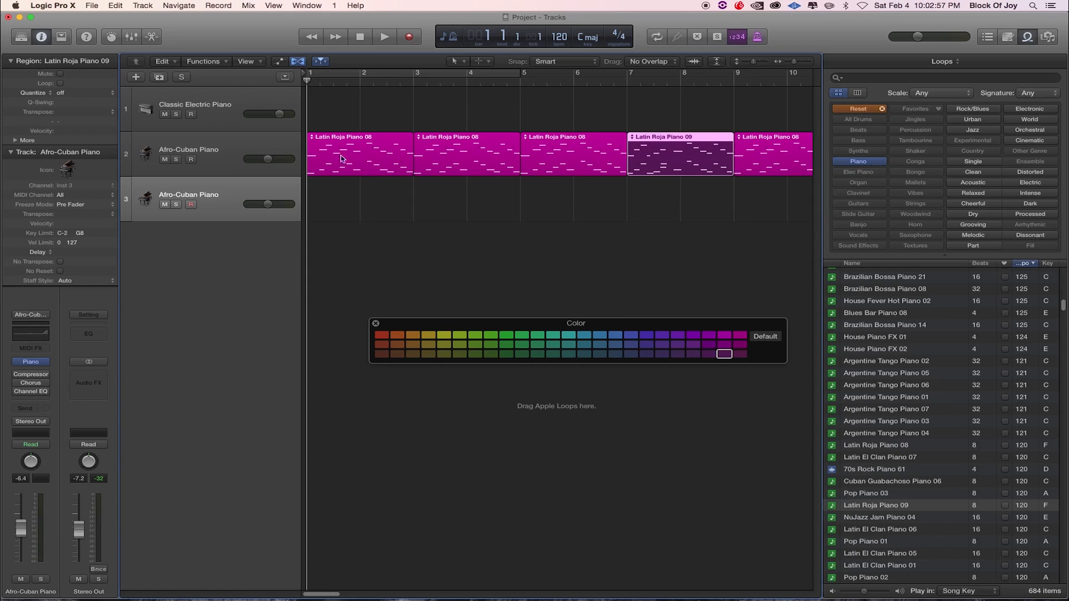
# - Play track 2 from bar 1 to bar 9 to hear the Latin Roja Piano 09 variation within the arrangement
pyautogui.click(229, 146)
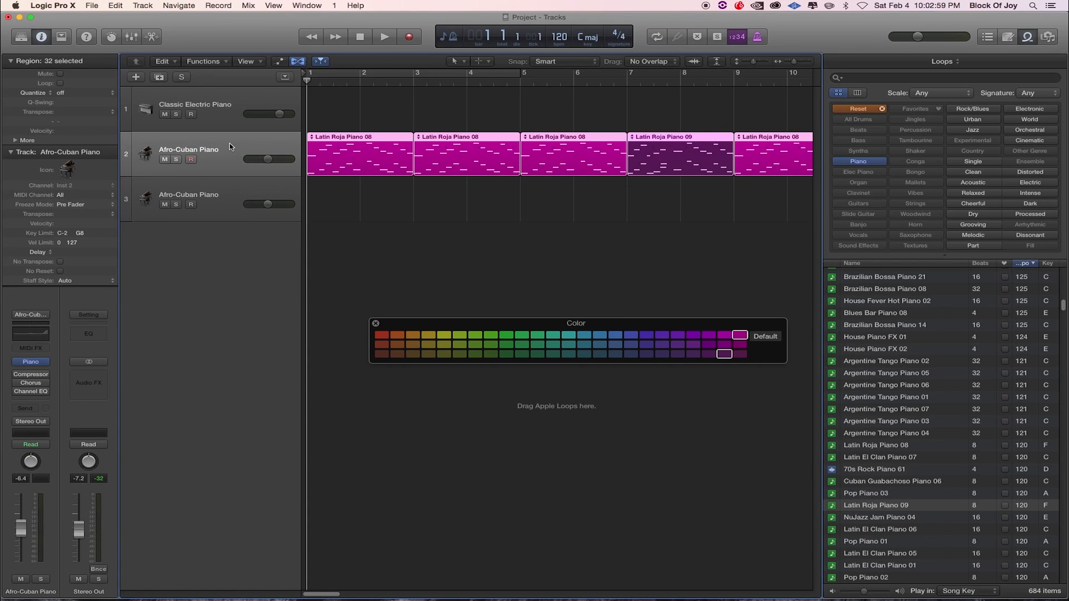
pyautogui.press('space')
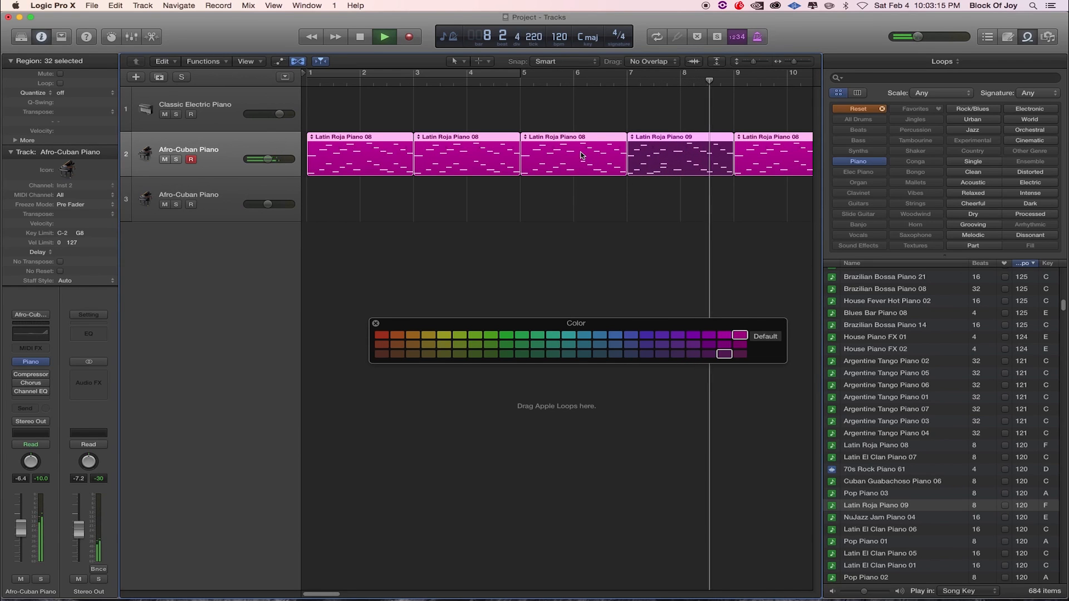
pyautogui.press('space')
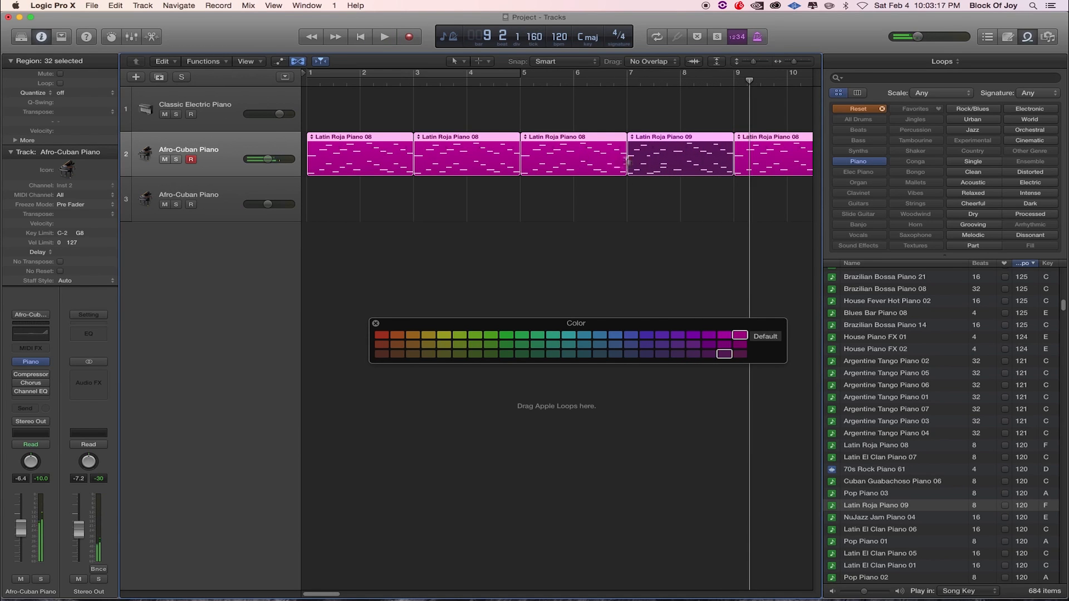
# - Hide the loop browser and add a new audio track below track 2 with its input monitoring turned off
pyautogui.press('super+Left')
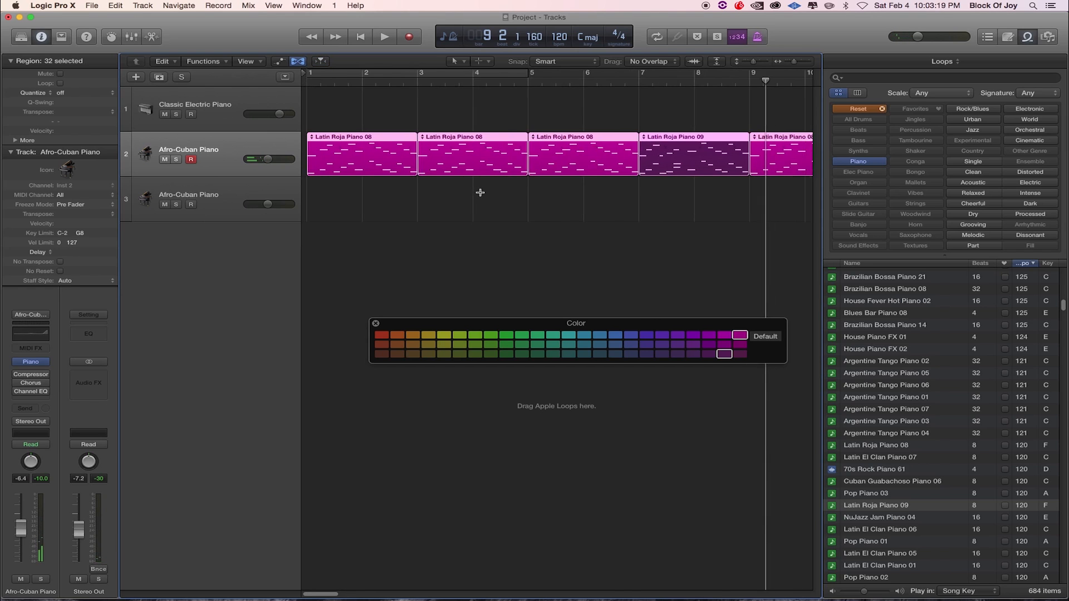
pyautogui.press('super+Left')
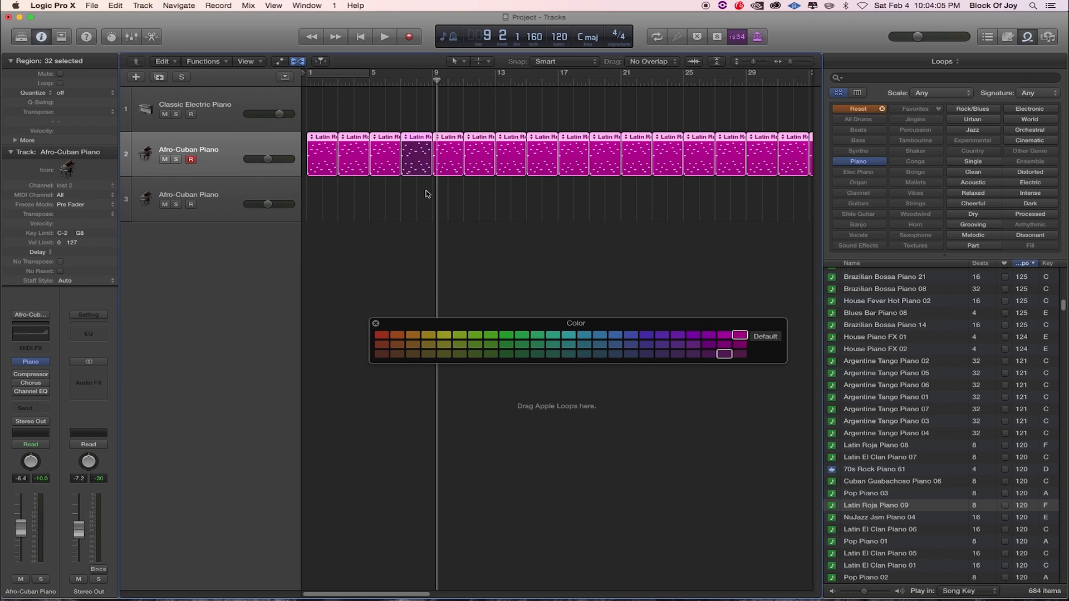
pyautogui.click(1029, 39)
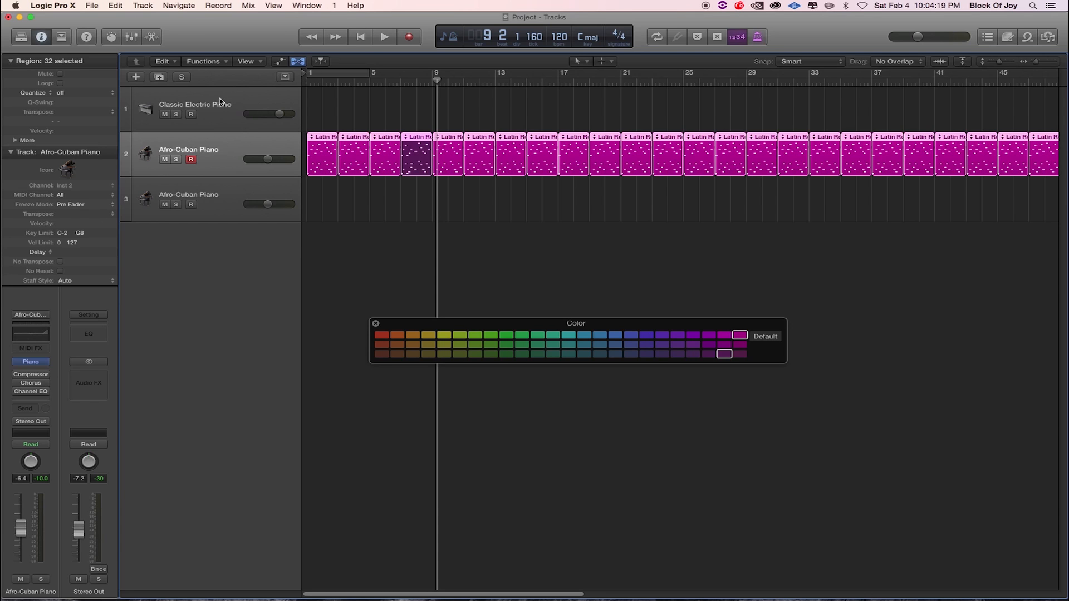
pyautogui.click(144, 5)
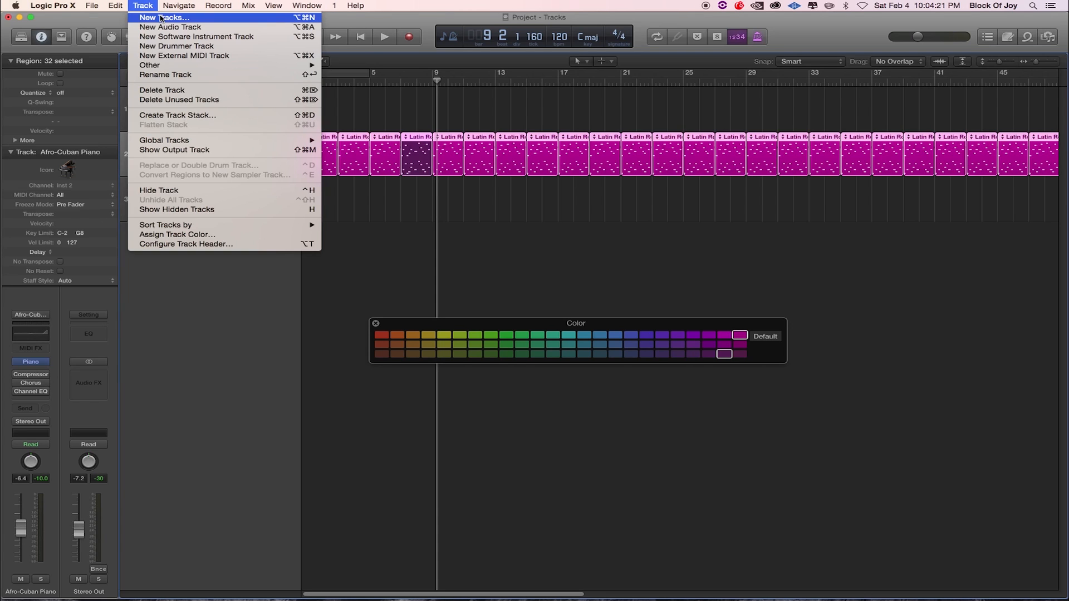
pyautogui.click(170, 27)
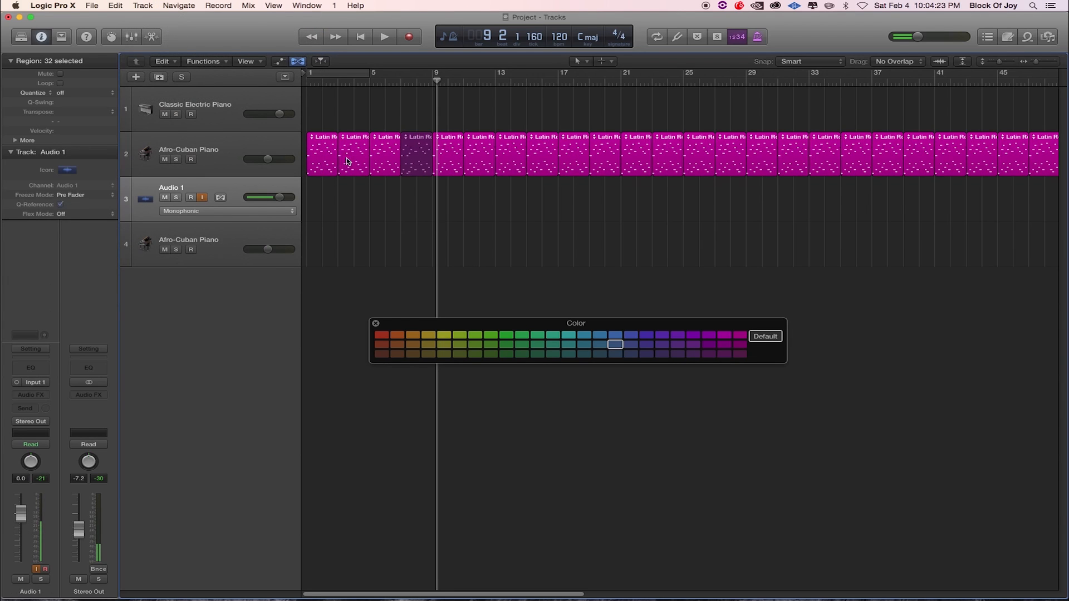
pyautogui.click(200, 198)
pyautogui.press('Return')
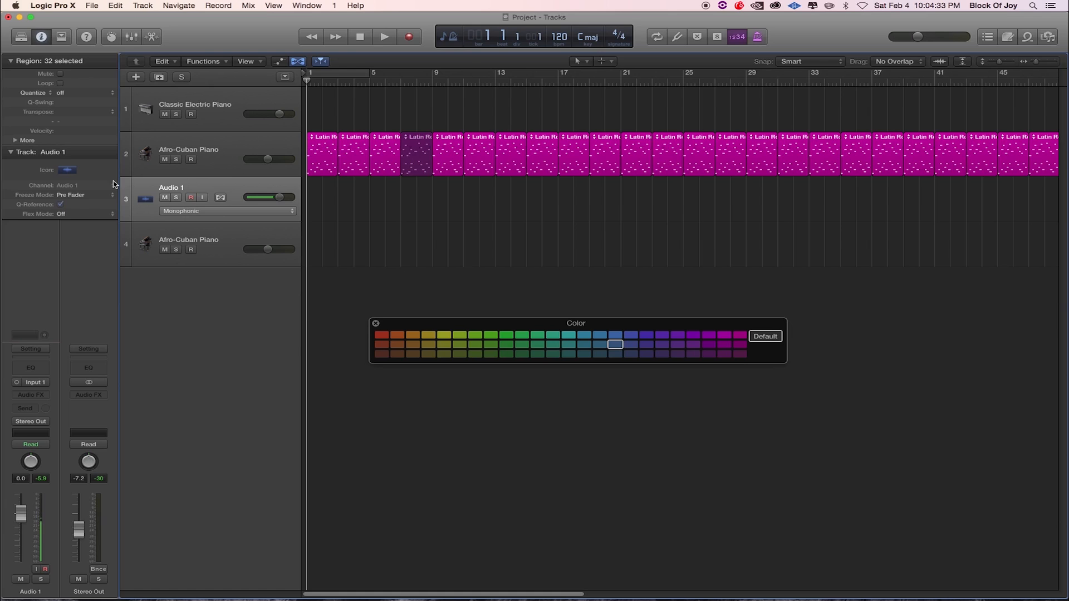
# - Close the color palette and record an audio take on the Audio 1 track from bar 1 to about bar 9
pyautogui.click(376, 324)
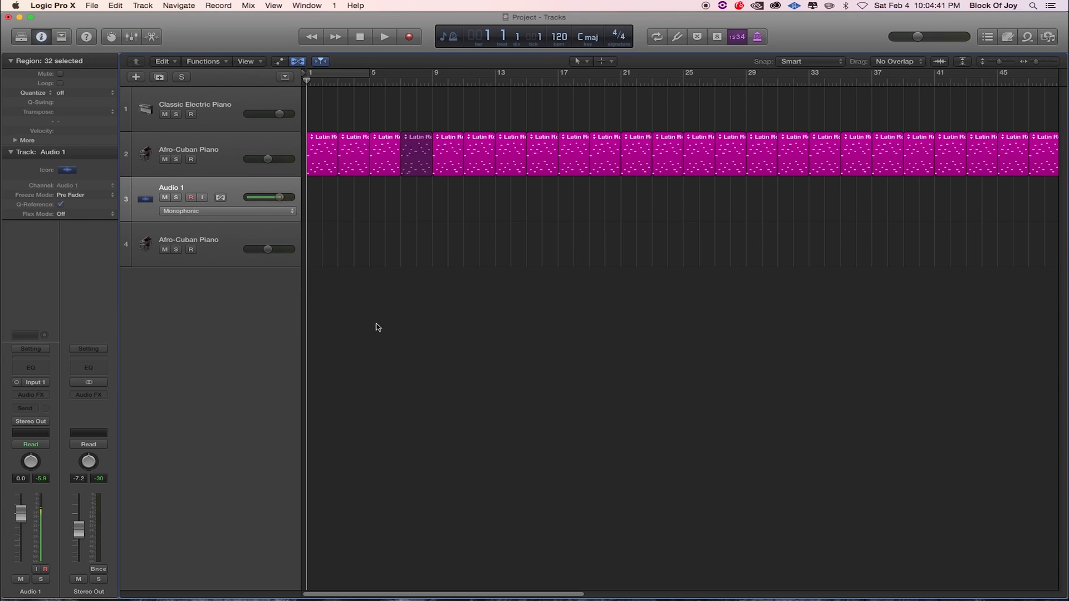
pyautogui.press('super+Right')
pyautogui.press('super+Right')
pyautogui.press('super+Right')
pyautogui.press('super+Right')
pyautogui.press('super+Right')
pyautogui.press('super+Right')
pyautogui.press('super+Right')
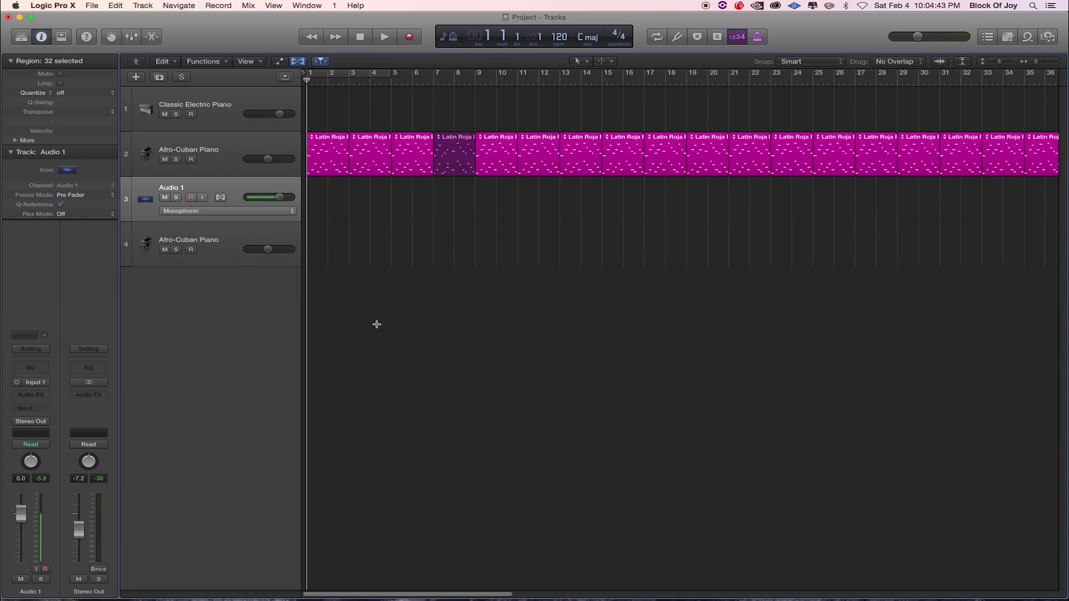
pyautogui.press('super+Right')
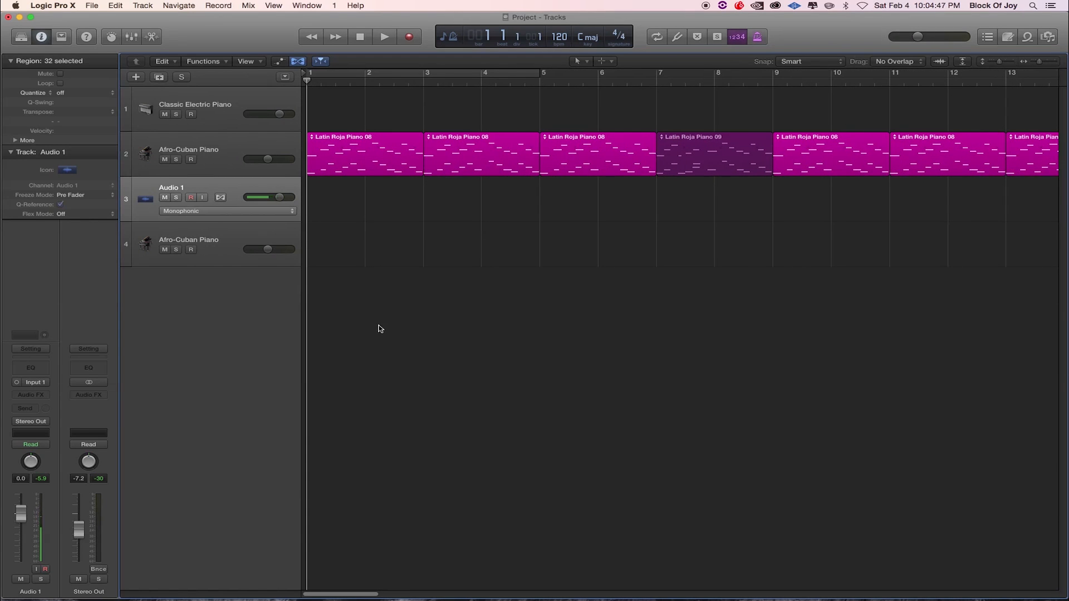
pyautogui.click(736, 40)
pyautogui.press('r')
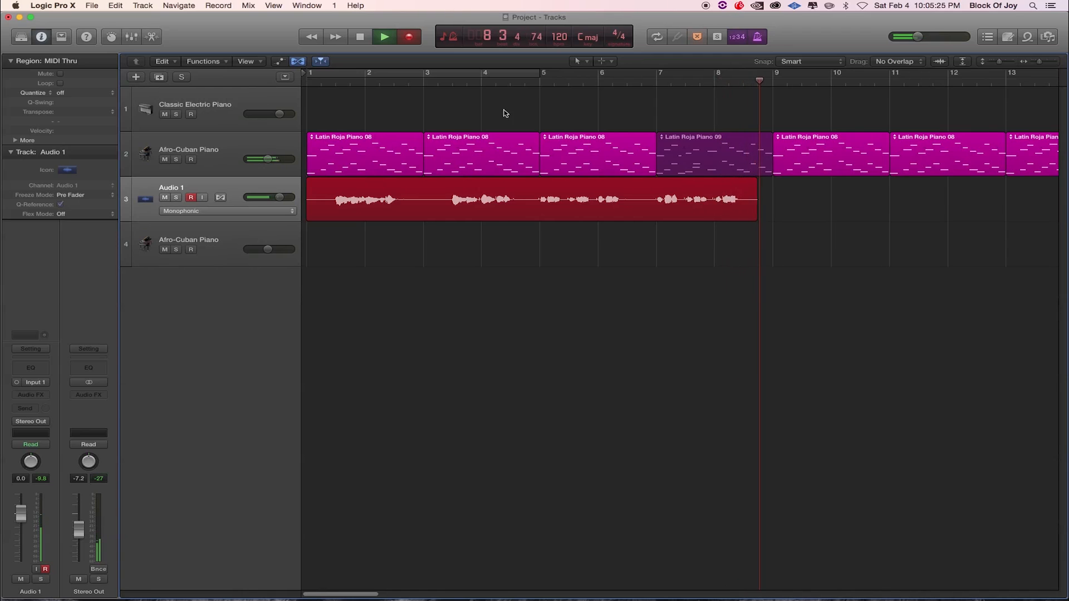
pyautogui.press('space')
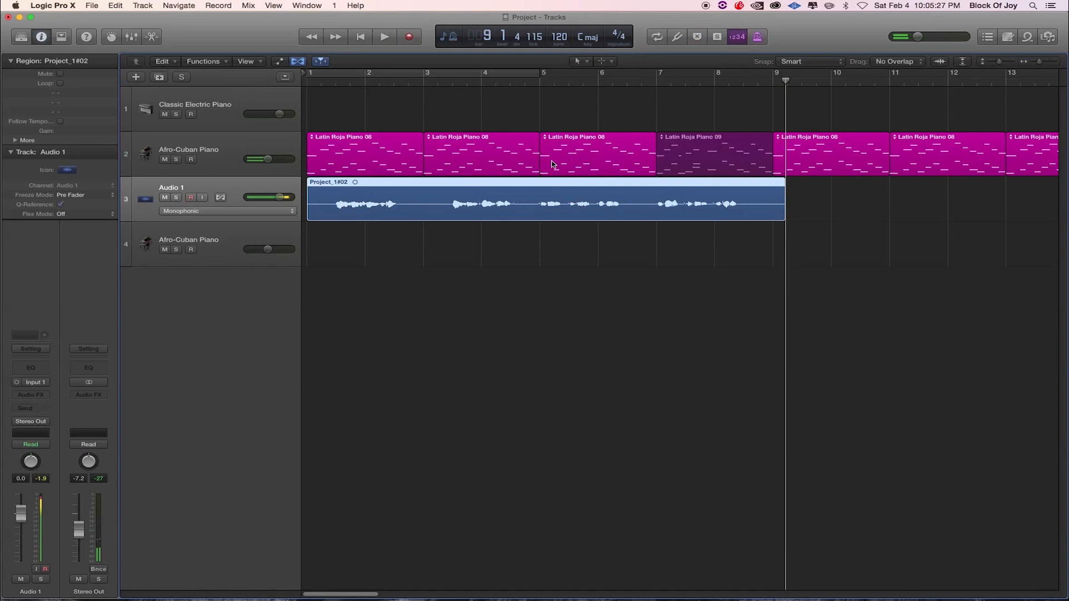
# - Mute the recorded Audio 1 track and add another audio track with the same settings below it
pyautogui.click(165, 198)
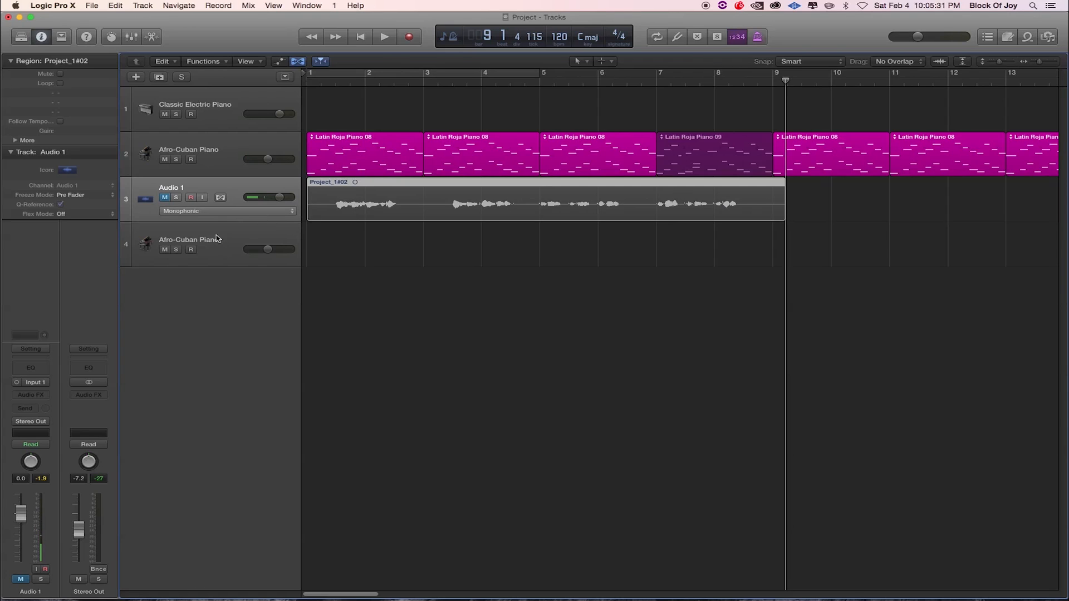
pyautogui.press('super+d')
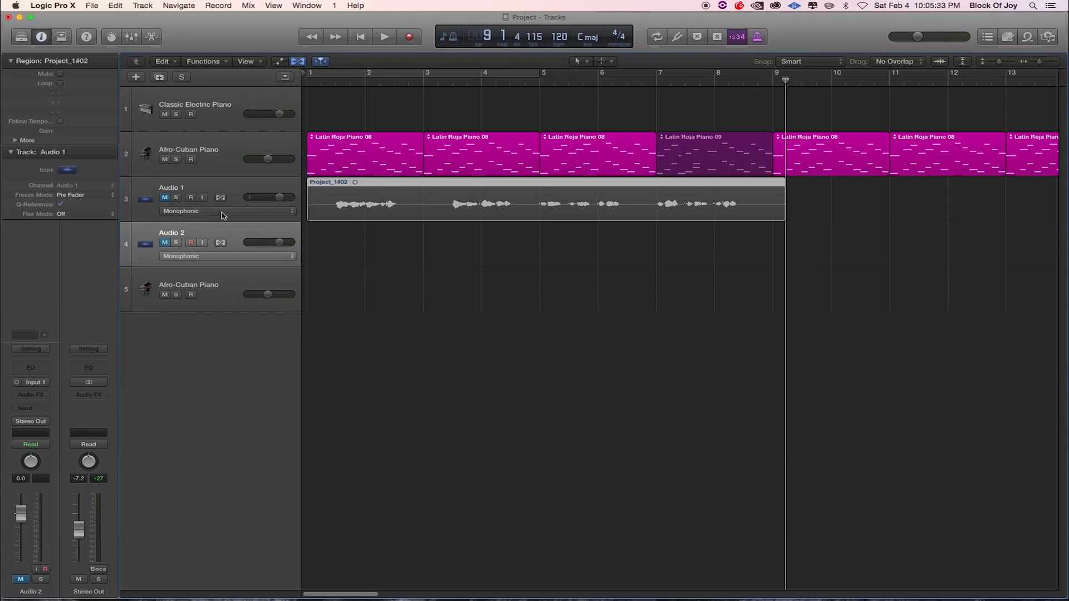
# - Turn off the Flex display on the audio tracks and unmute the Audio 2 track
pyautogui.click(232, 237)
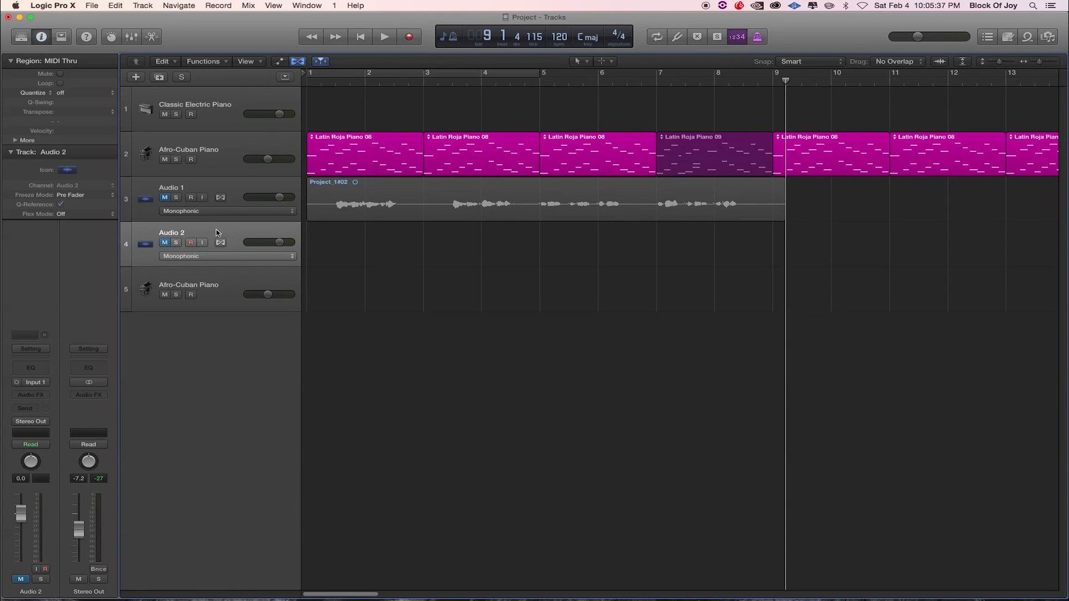
pyautogui.click(245, 196)
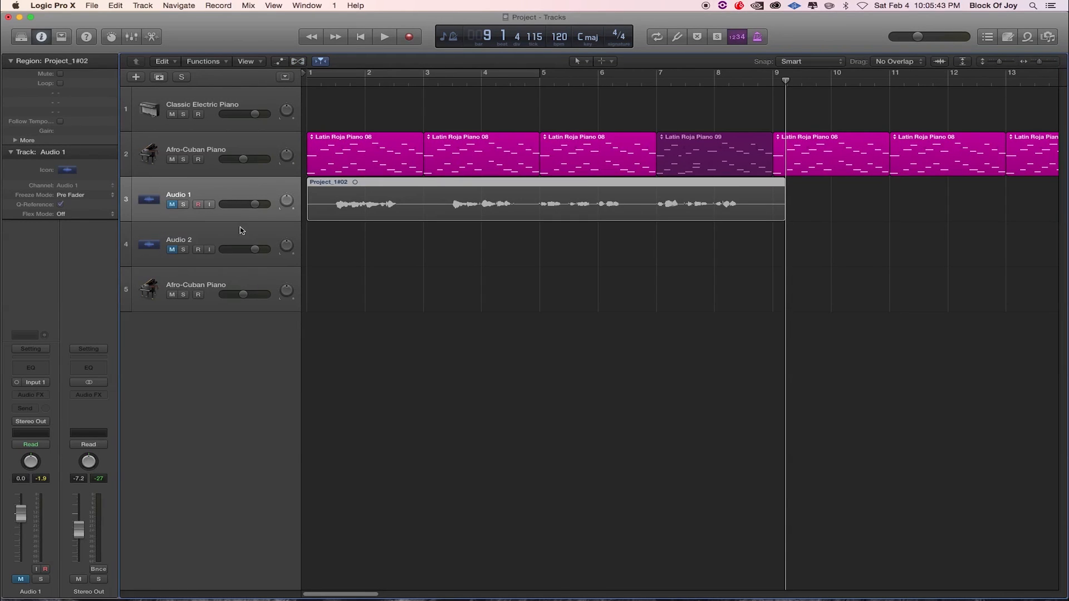
pyautogui.click(239, 226)
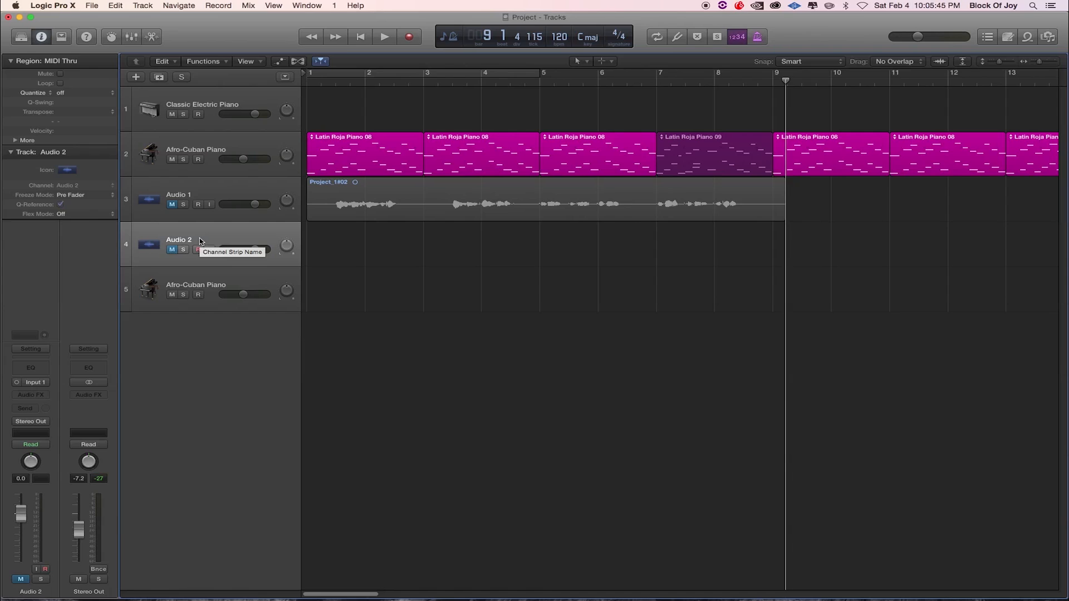
pyautogui.click(171, 250)
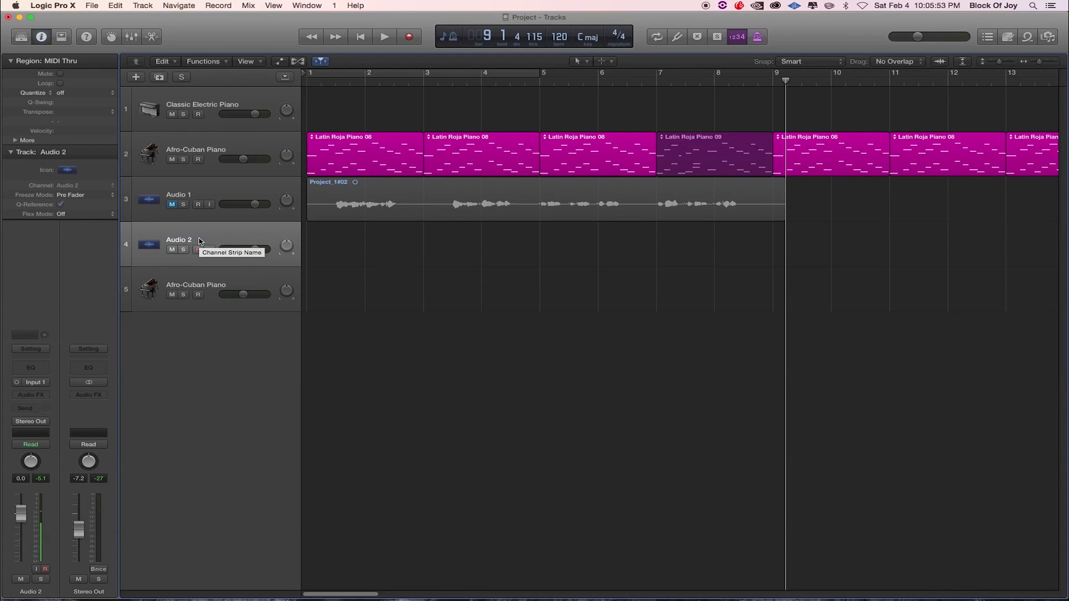
# - Rename the Audio 1 track as Vox 1 and the Audio 2 track as Vox 2
pyautogui.doubleClick(186, 196)
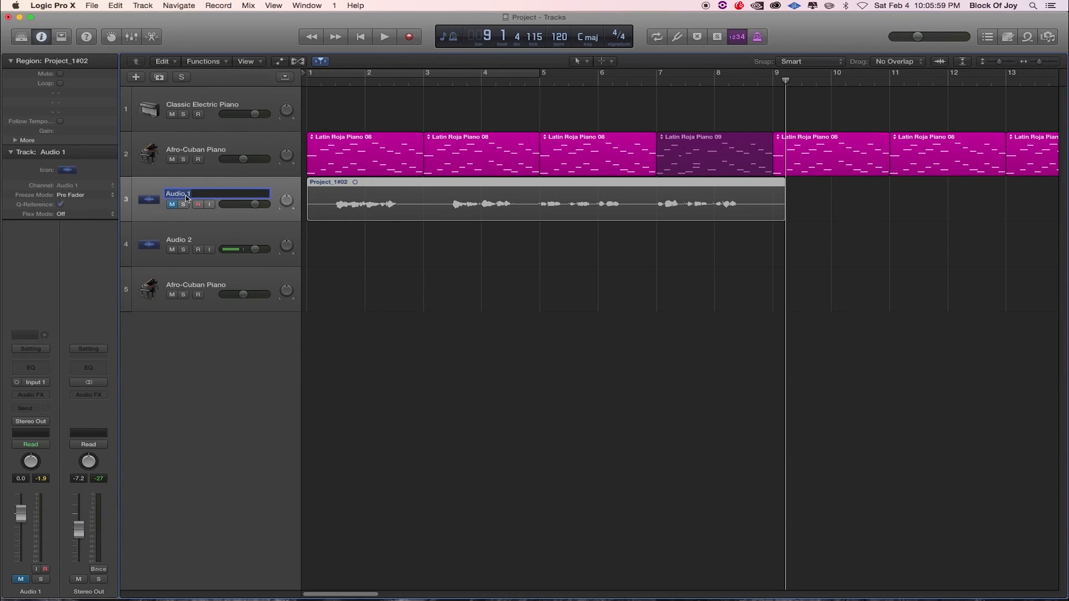
pyautogui.write('Vox')
pyautogui.press('Return')
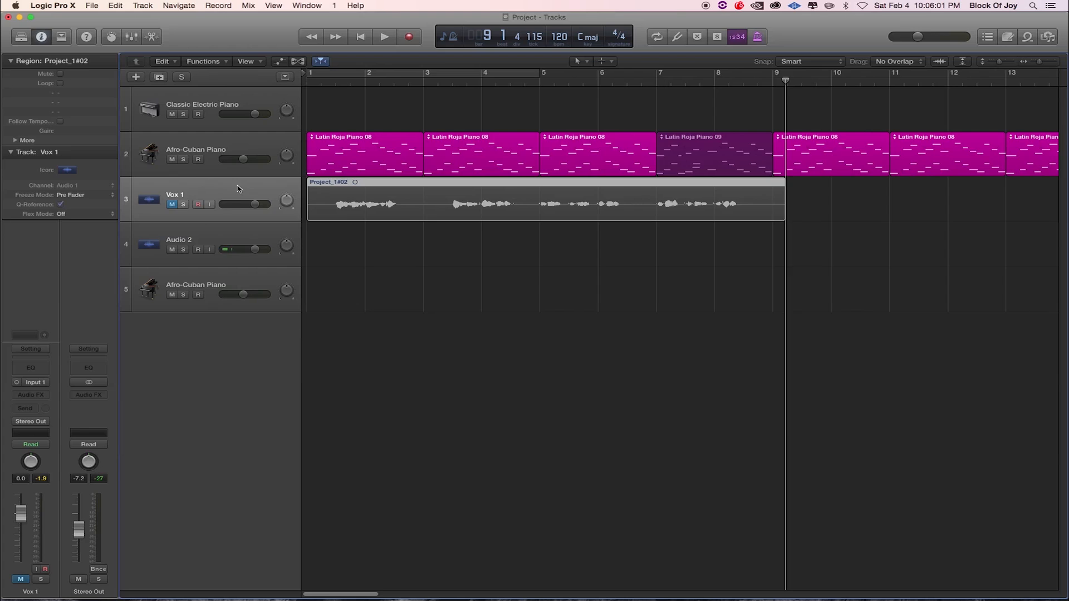
pyautogui.doubleClick(204, 239)
pyautogui.write('Vox')
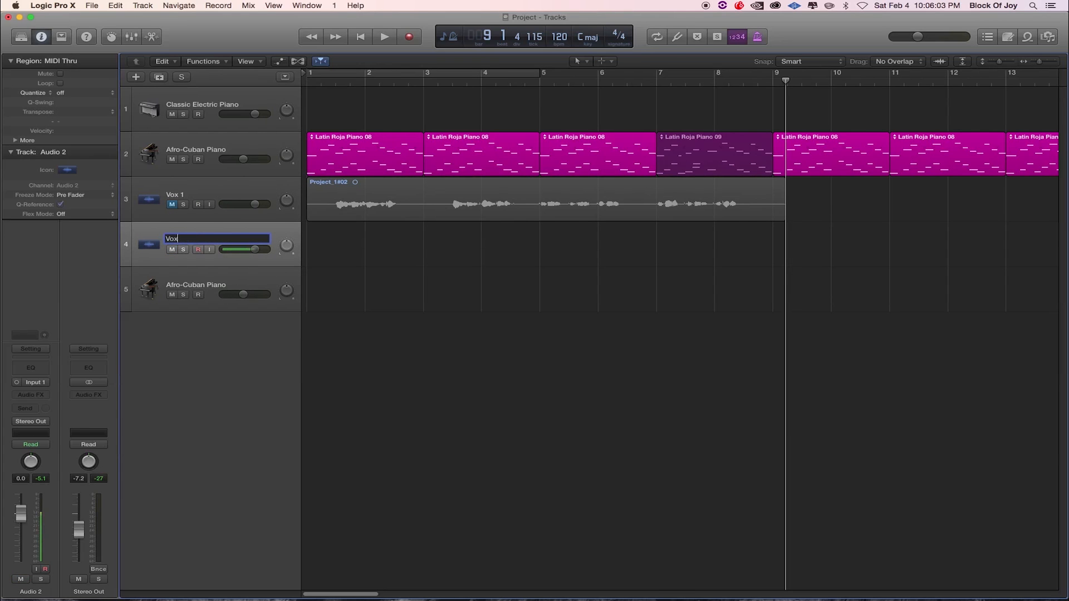
pyautogui.write(' 2')
pyautogui.press('Return')
# - Record a second vocal take on the Vox 2 track from bar 1 to about bar 9
pyautogui.press('Return')
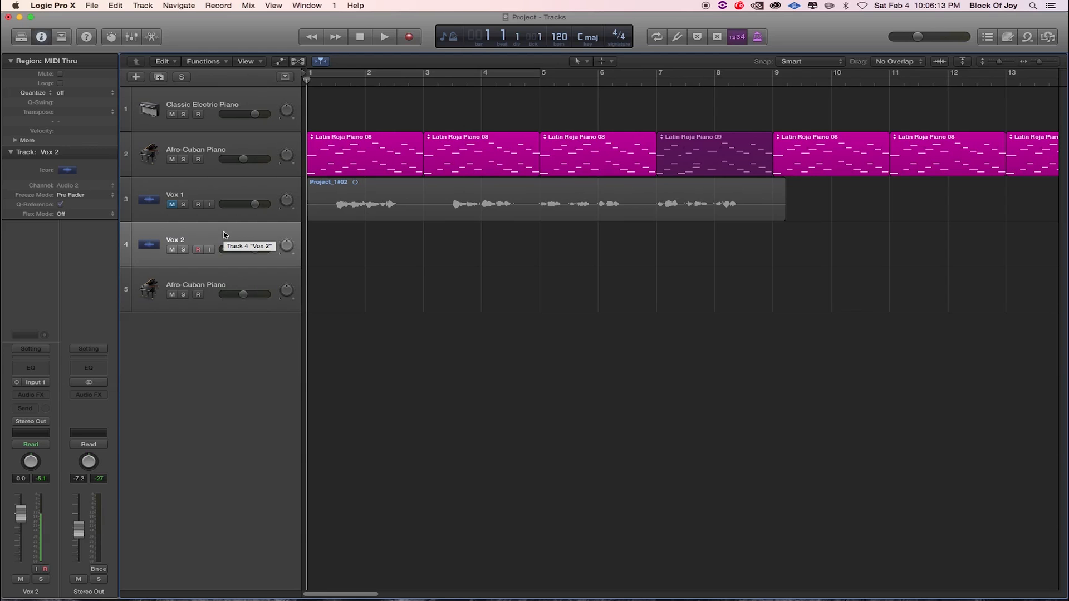
pyautogui.press('r')
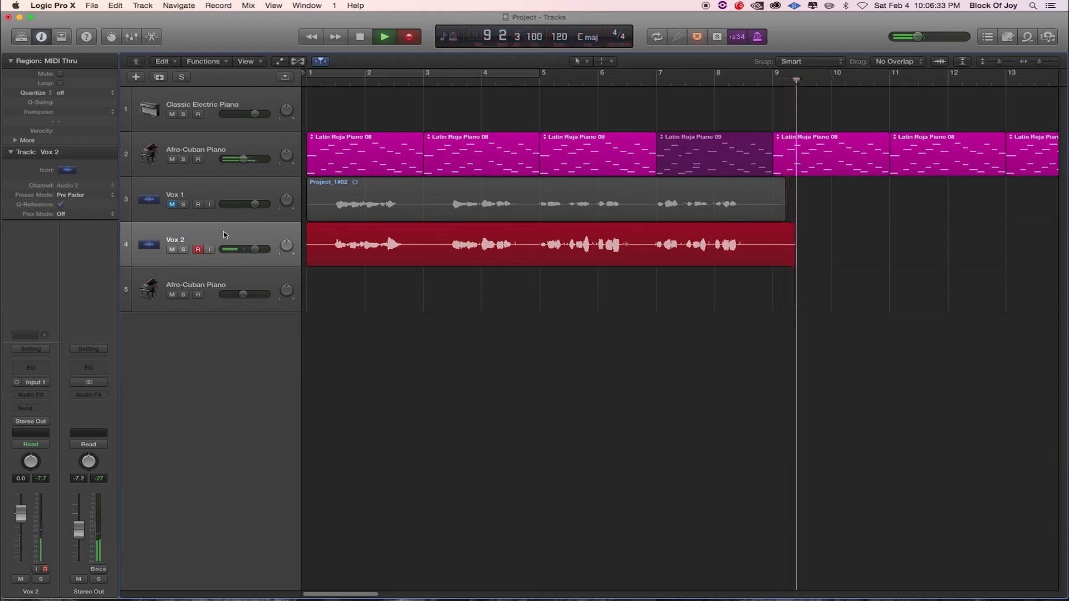
pyautogui.press('space')
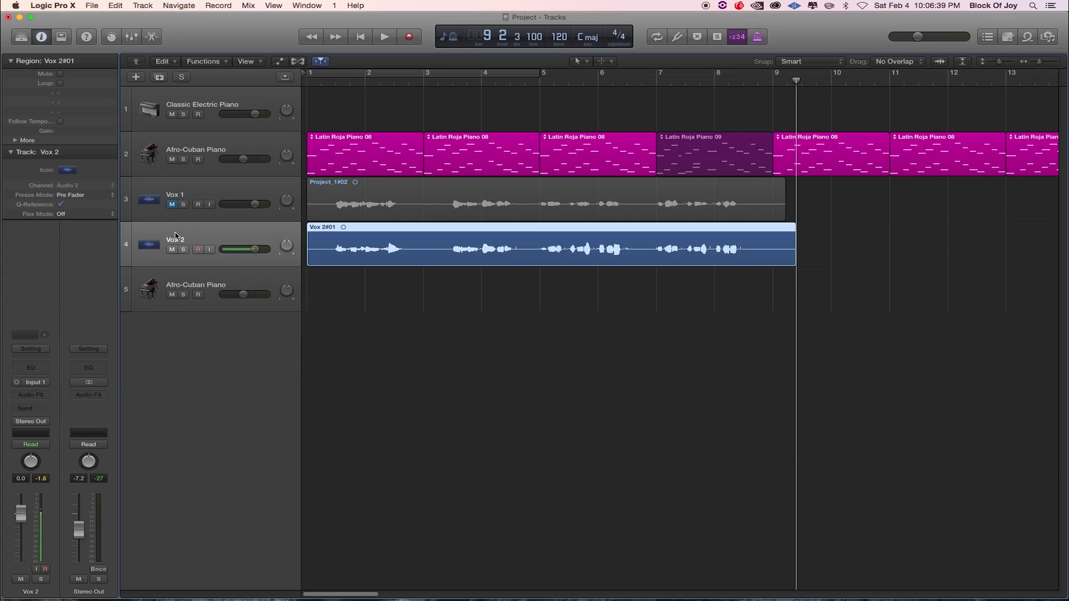
# - Mute the Vox 2 track and add another audio track with the same settings below it, named COMP
pyautogui.click(172, 250)
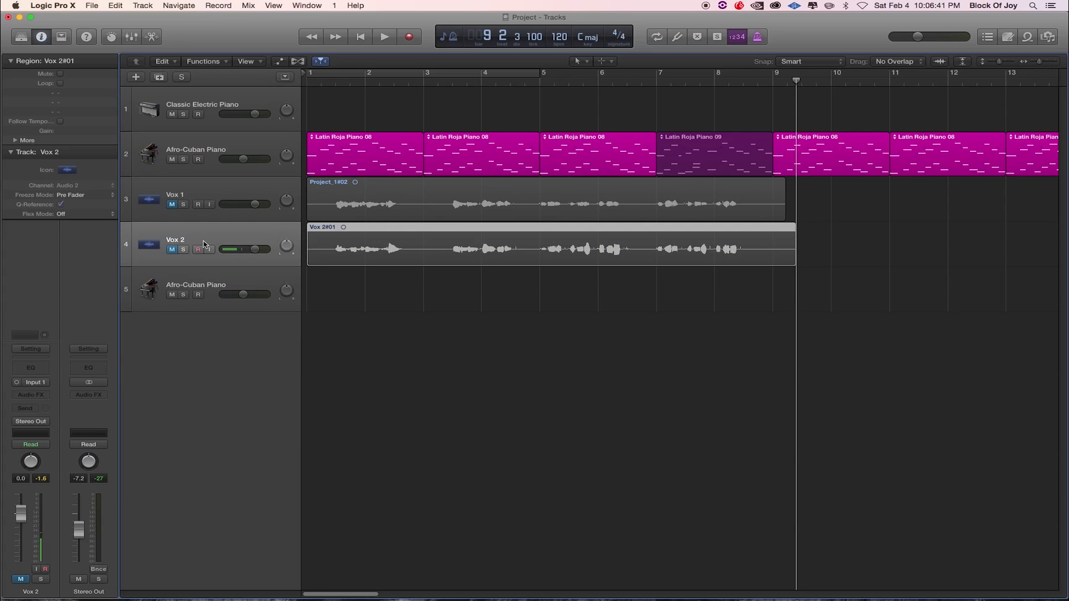
pyautogui.press('super+d')
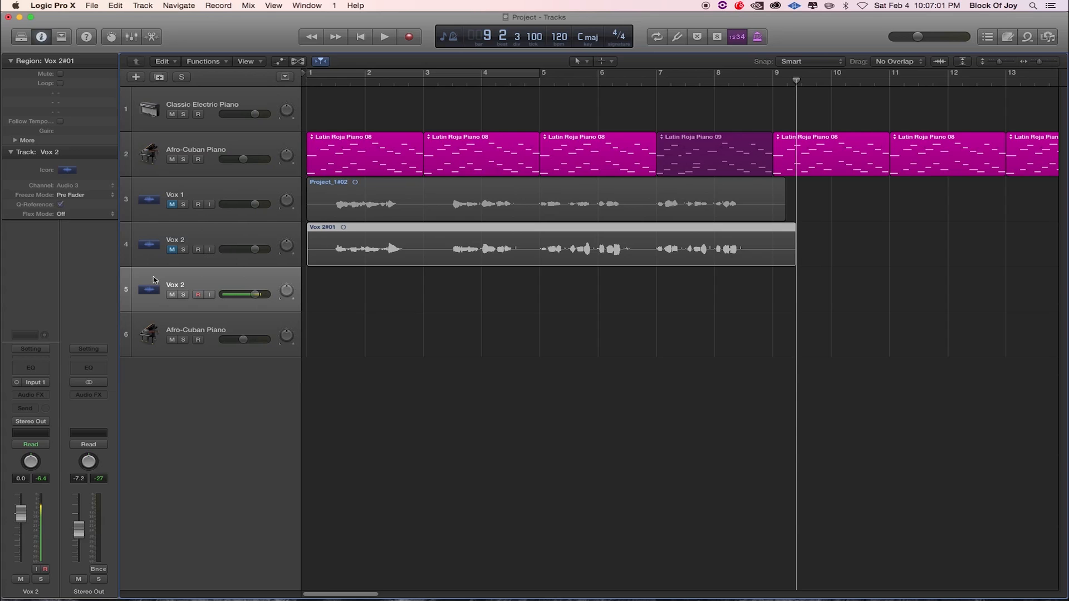
pyautogui.doubleClick(174, 285)
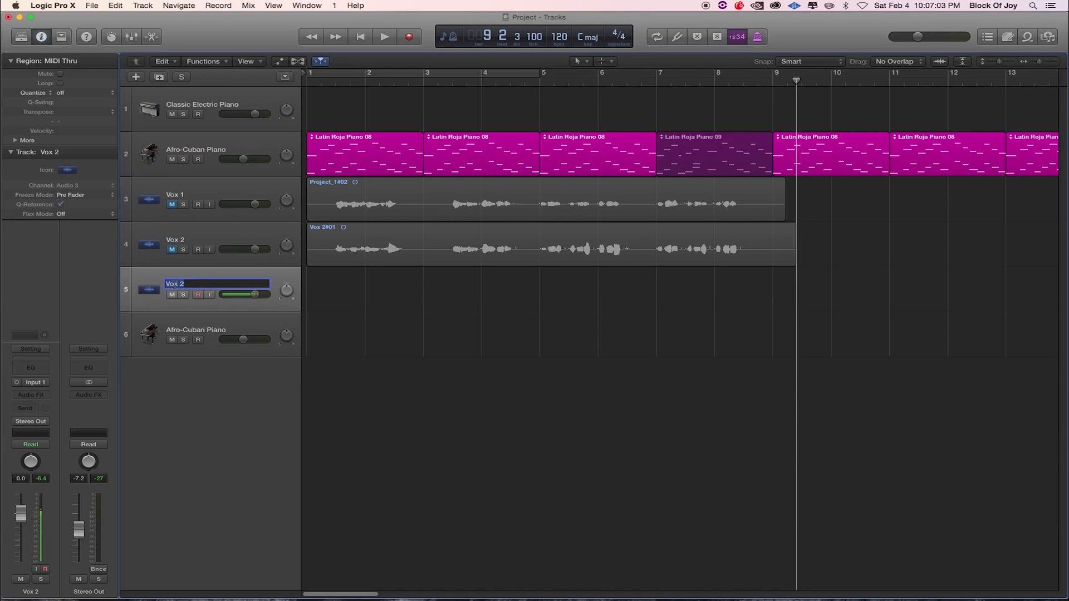
pyautogui.write('COMP')
pyautogui.press('Return')
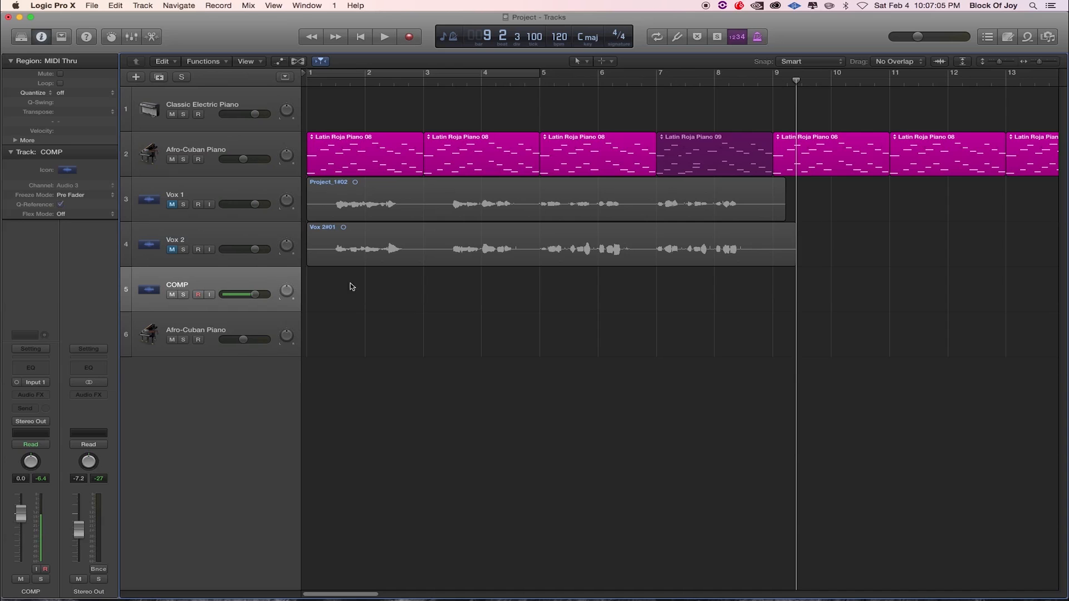
# - Unmute Vox 1 and raise its volume while playing the take from bar 1 to about the middle of bar 4
pyautogui.press('Return')
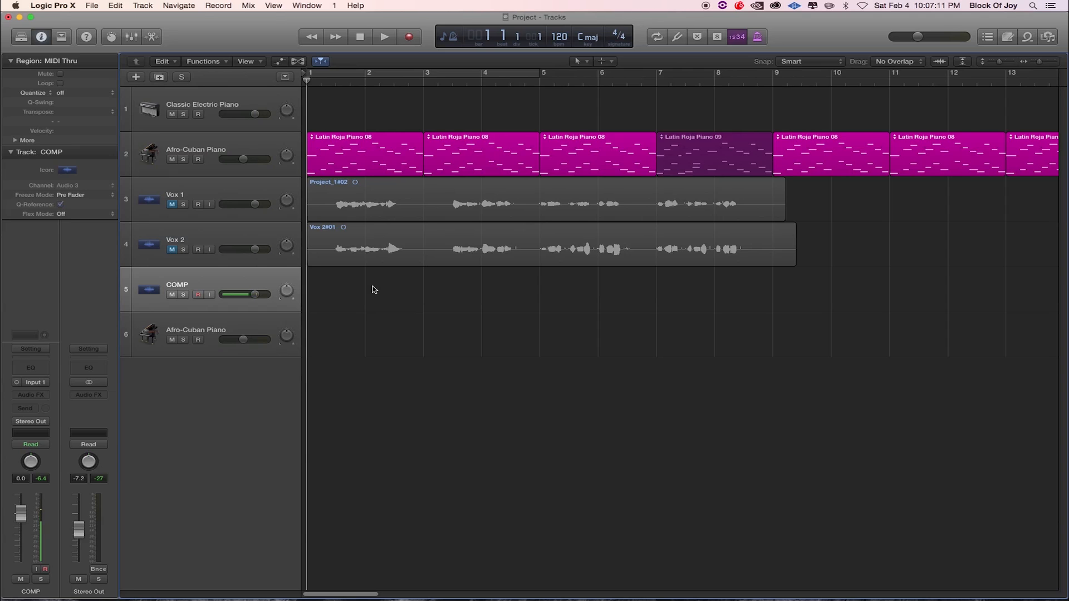
pyautogui.click(172, 204)
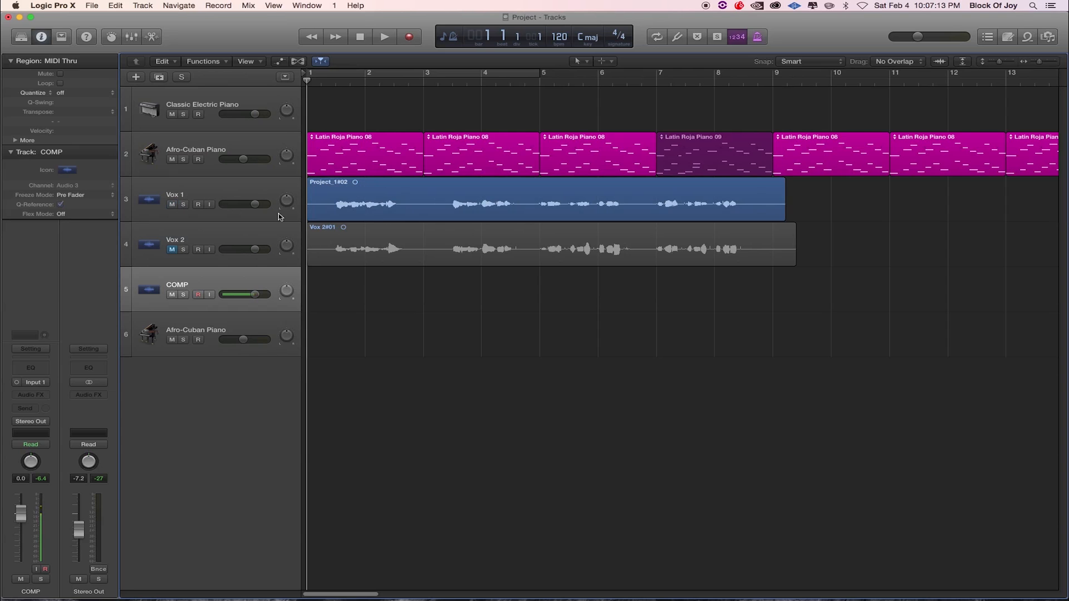
pyautogui.moveTo(255, 204); pyautogui.dragTo(257, 204)
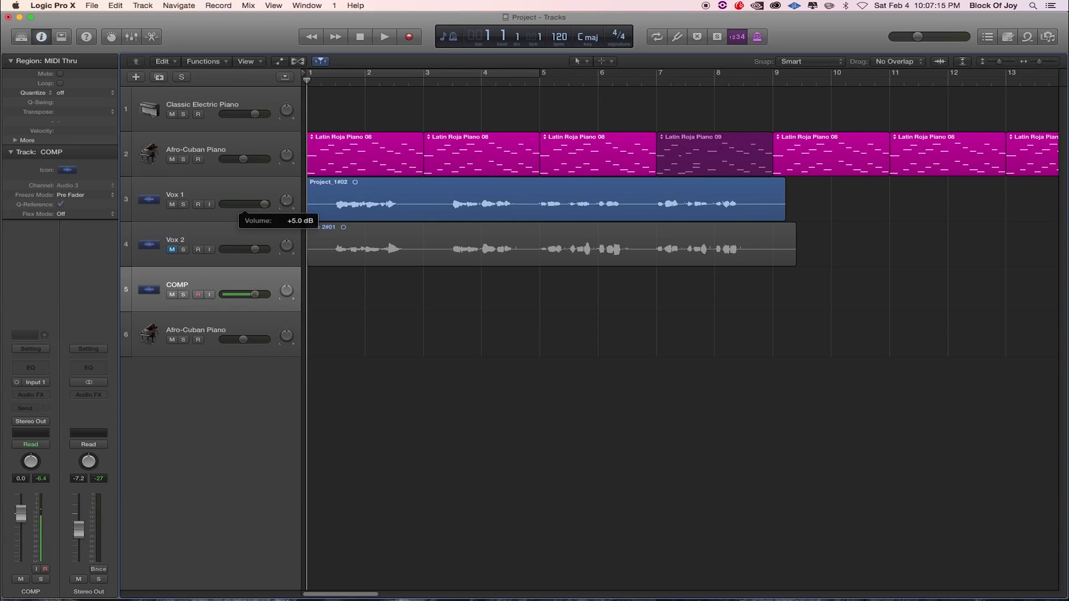
pyautogui.press('space')
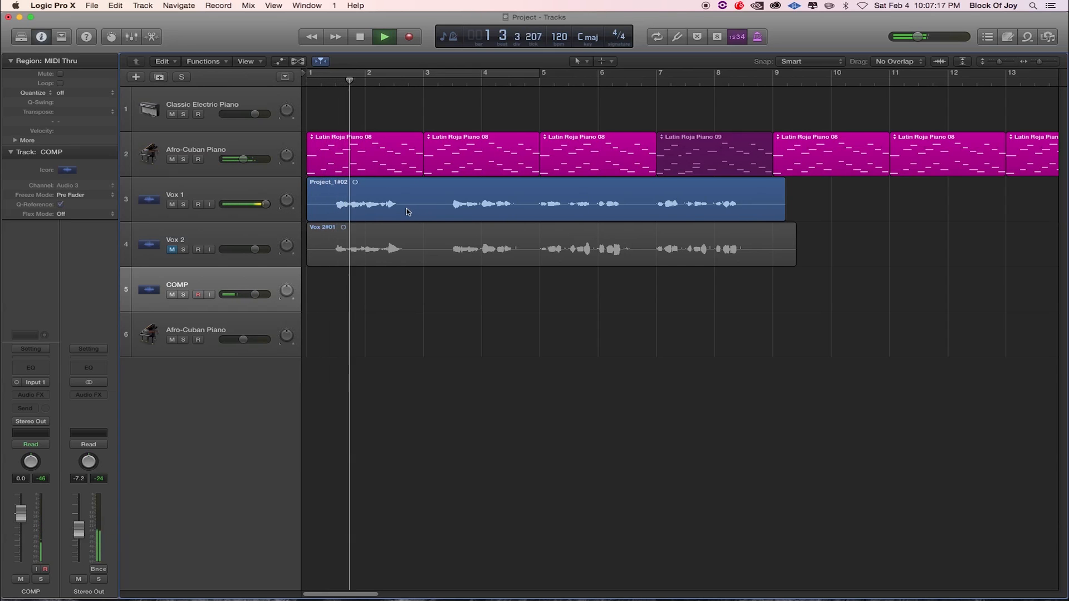
pyautogui.moveTo(273, 207); pyautogui.dragTo(269, 207)
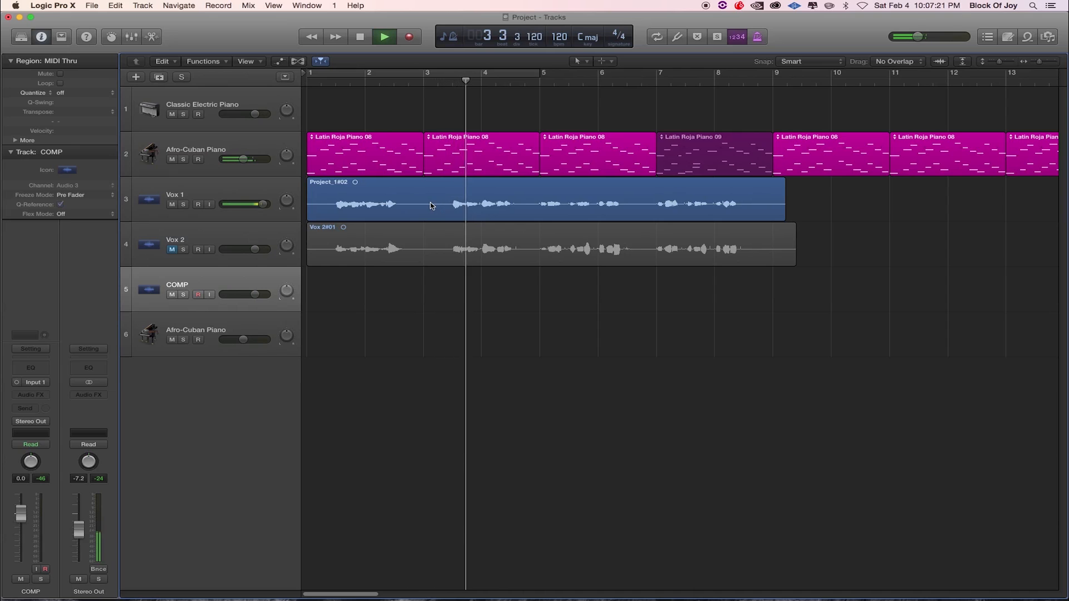
pyautogui.press('space')
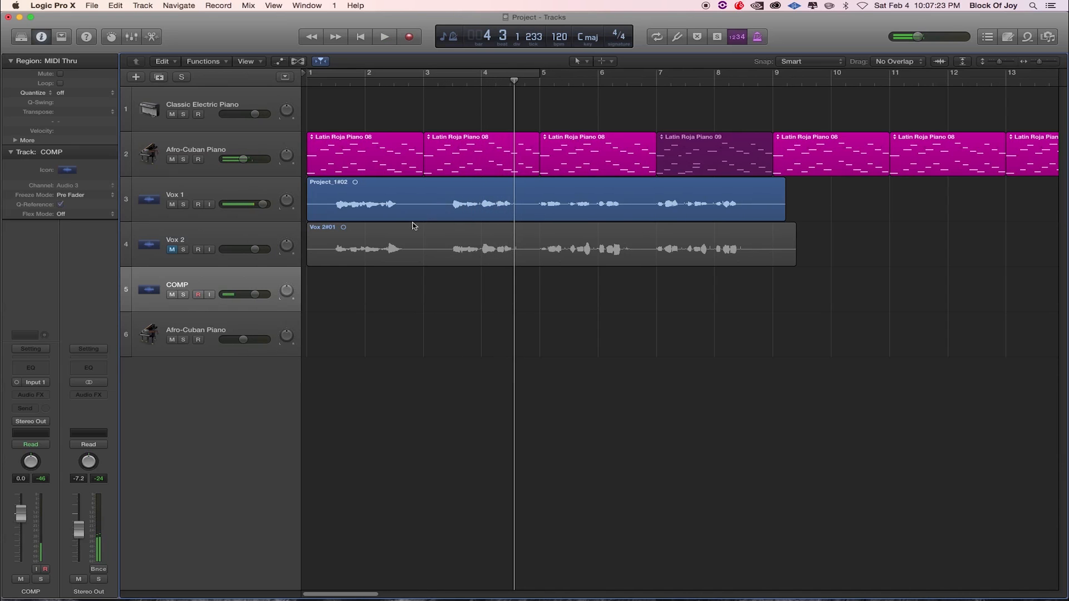
# - Swap the mutes so only the Vox 2 take plays, and raise its volume to about 4.3 dB while playing bars 1 to 4
pyautogui.click(172, 249)
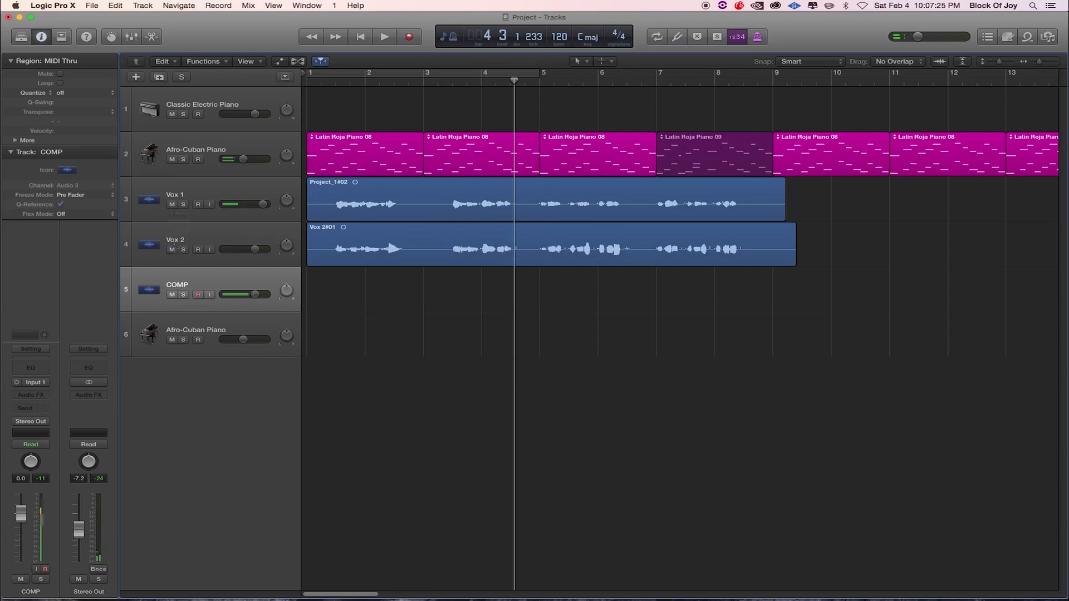
pyautogui.click(172, 205)
pyautogui.press('Return')
pyautogui.press('space')
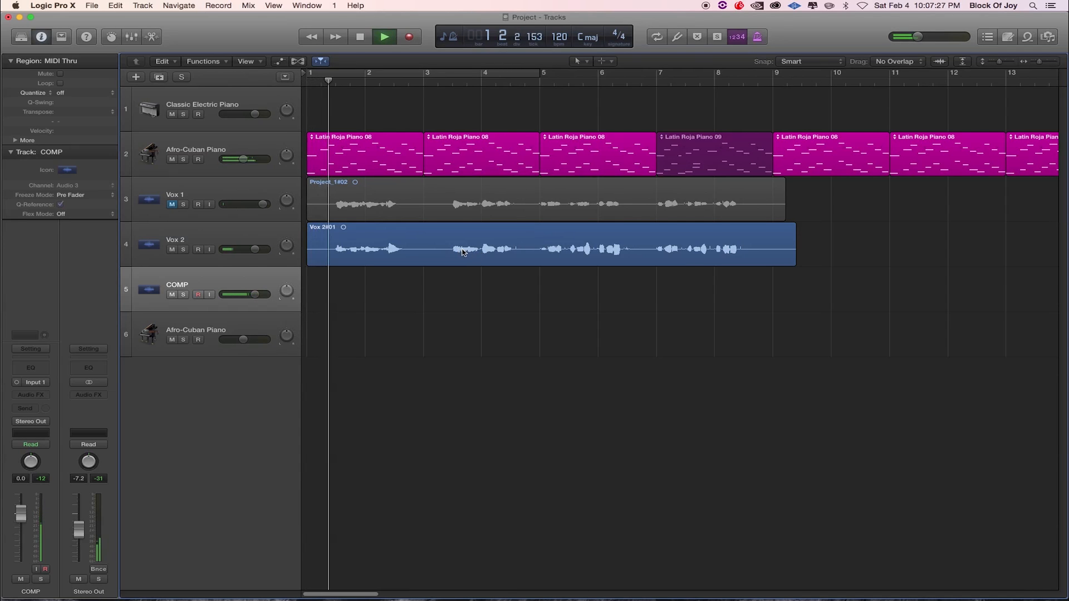
pyautogui.moveTo(254, 249); pyautogui.dragTo(263, 249)
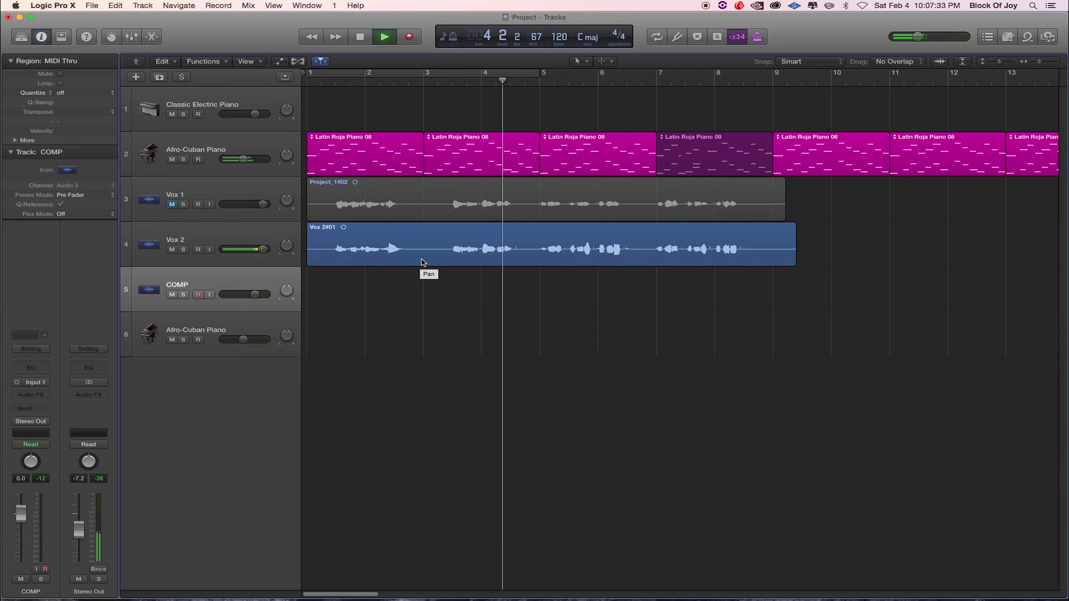
pyautogui.press('space')
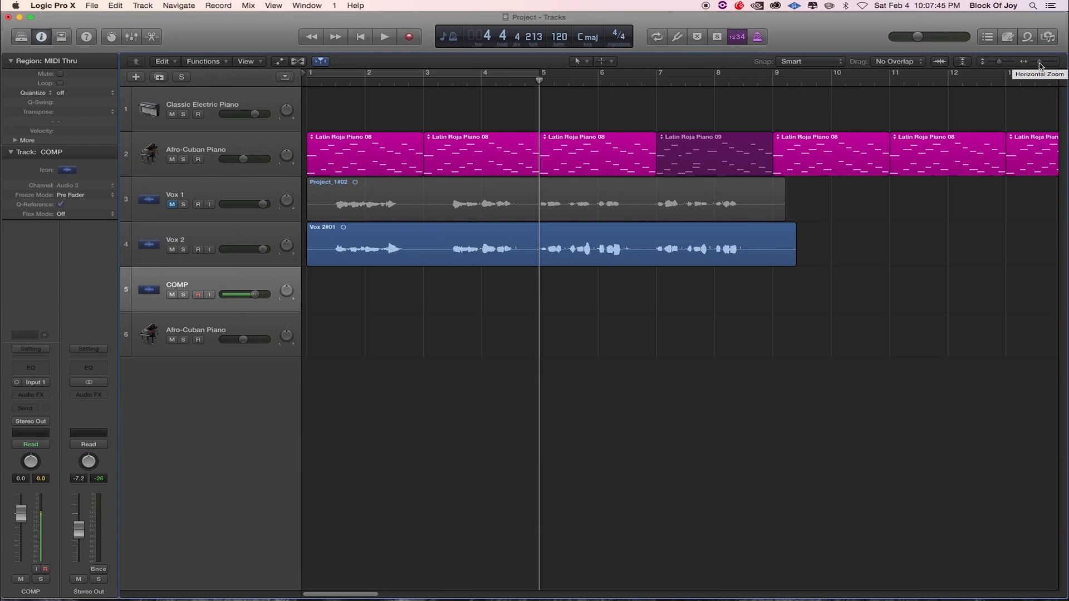
# - Enlarge the tracks and zoom the timeline to bars 1 to 9 to examine the waveforms of both vocal takes
pyautogui.moveTo(1040, 65); pyautogui.dragTo(1038, 65)
pyautogui.press('super+Right')
pyautogui.press('super+Right')
pyautogui.press('super+Right')
pyautogui.press('super+Right')
pyautogui.press('super+Right')
pyautogui.press('super+Left')
pyautogui.press('super+Left')
pyautogui.press('super+Left')
pyautogui.press('super+Left')
pyautogui.press('super+Left')
pyautogui.press('super+Left')
pyautogui.press('super+Left')
pyautogui.press('super+Left')
pyautogui.press('super+Left')
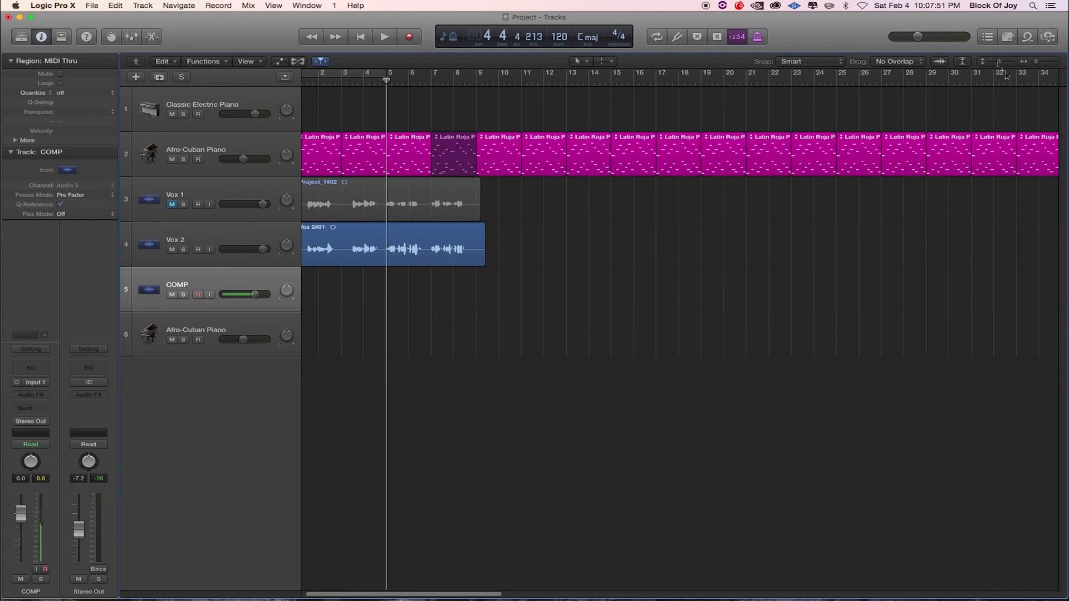
pyautogui.moveTo(1000, 61); pyautogui.dragTo(1004, 64)
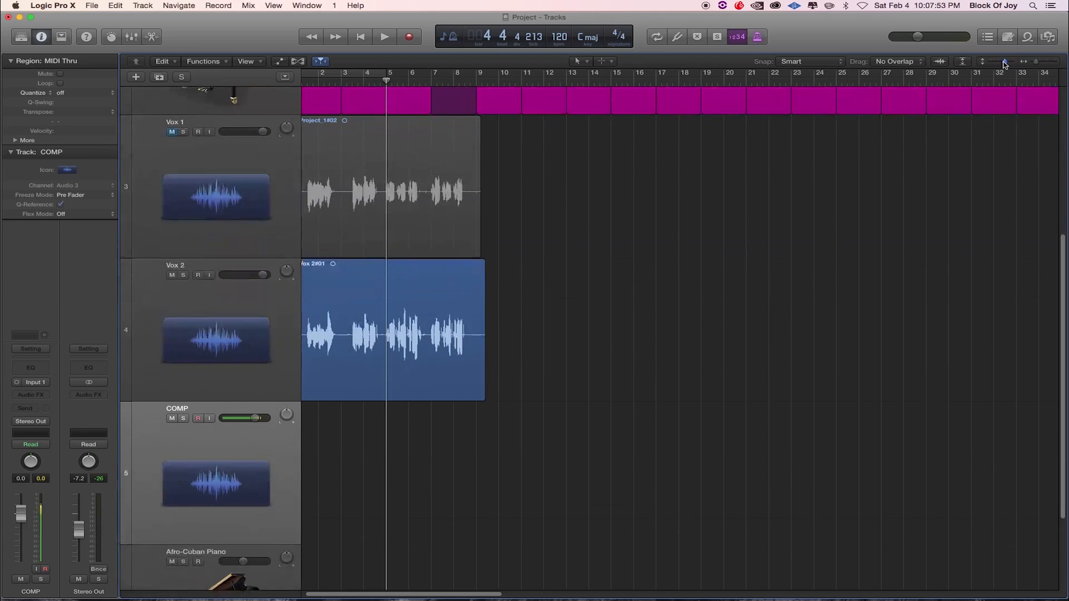
pyautogui.hscroll(-1, 762, 218)
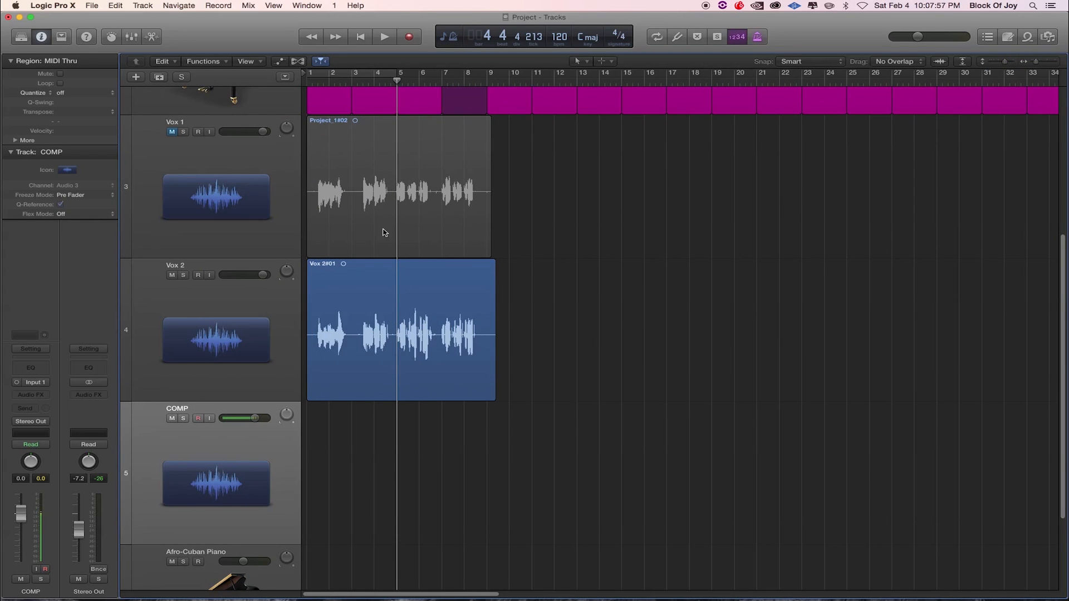
pyautogui.scroll(-4, 385, 233)
pyautogui.scroll(9, 387, 233)
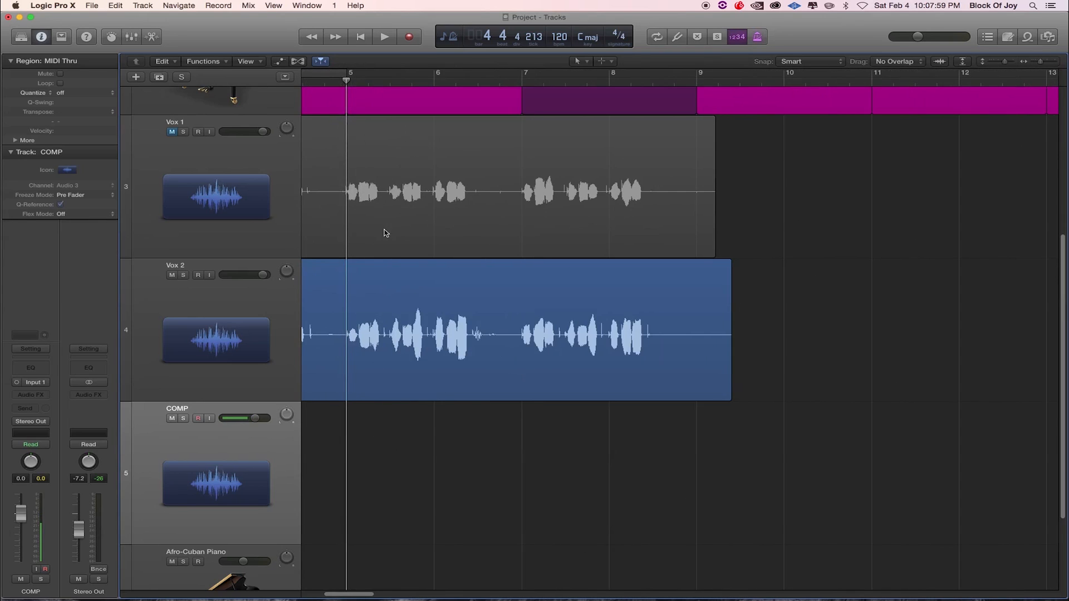
pyautogui.press('Return')
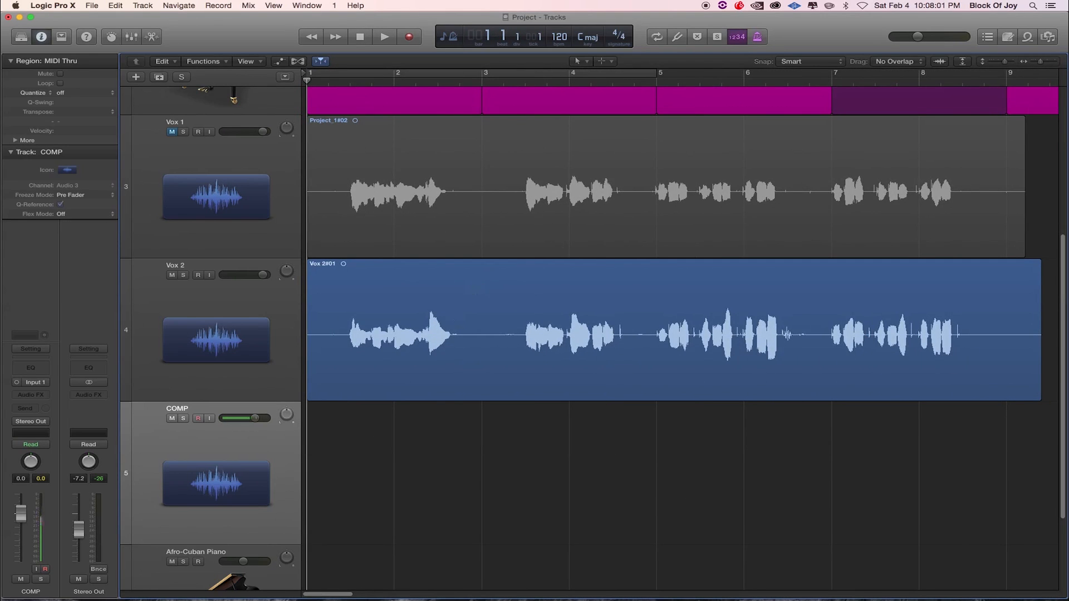
# - Split the Vox 2 region just before bar 5, at position 4 4 3 1, and select the part before the split
pyautogui.click(645, 81)
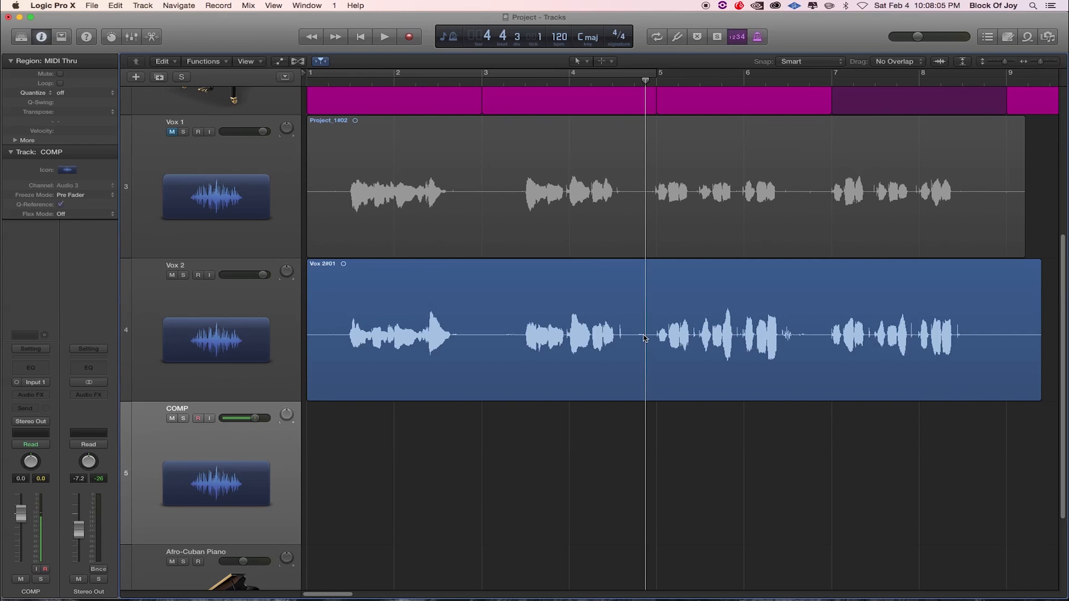
pyautogui.click(595, 279)
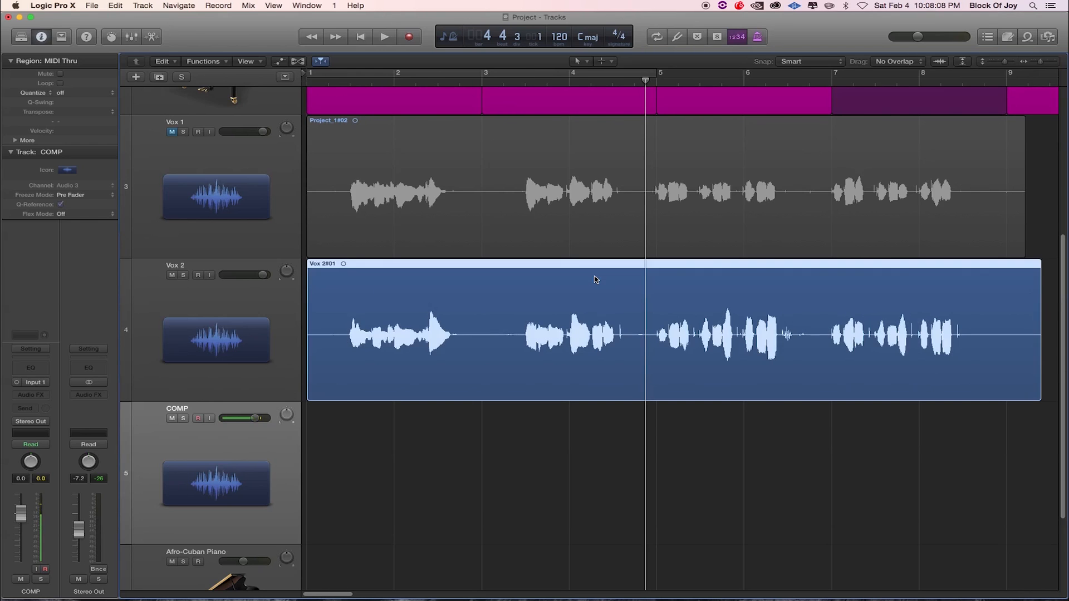
pyautogui.click(247, 281)
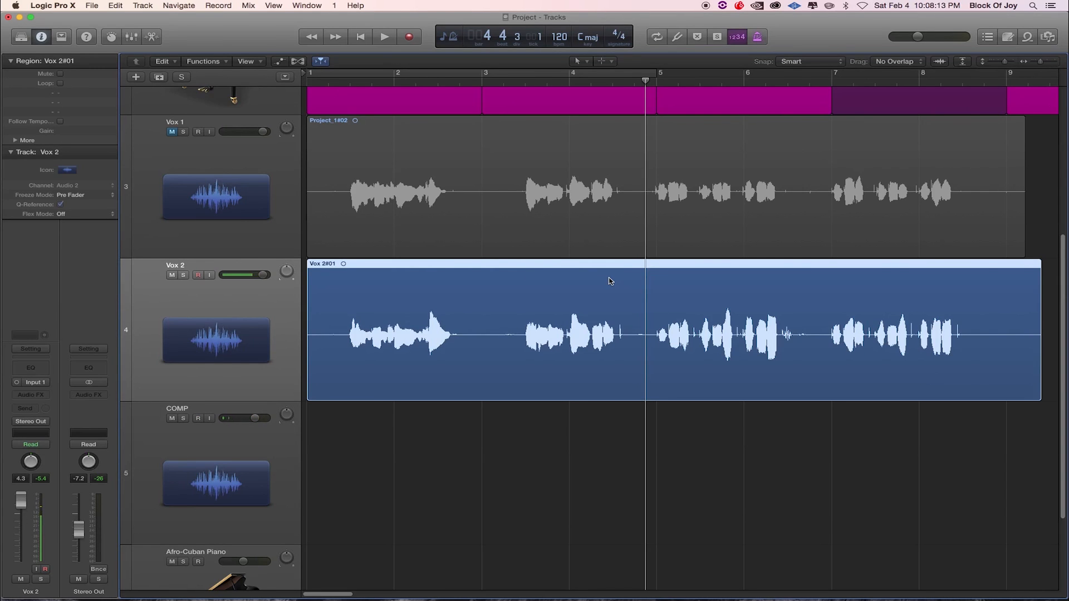
pyautogui.press('super+t')
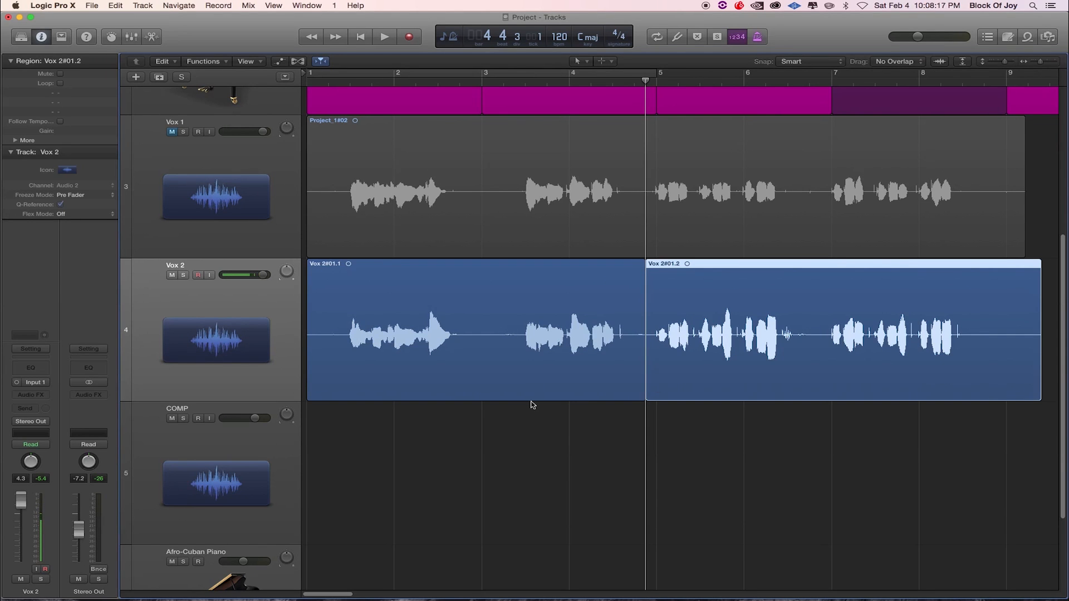
pyautogui.click(592, 381)
pyautogui.click(717, 370)
pyautogui.click(598, 375)
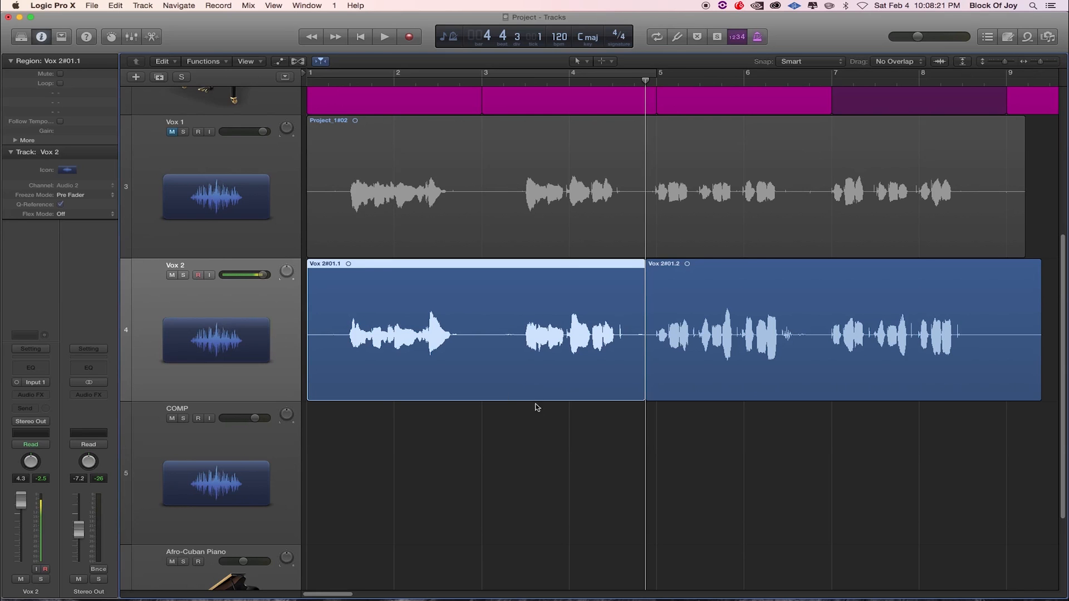
pyautogui.scroll(-3, 538, 453)
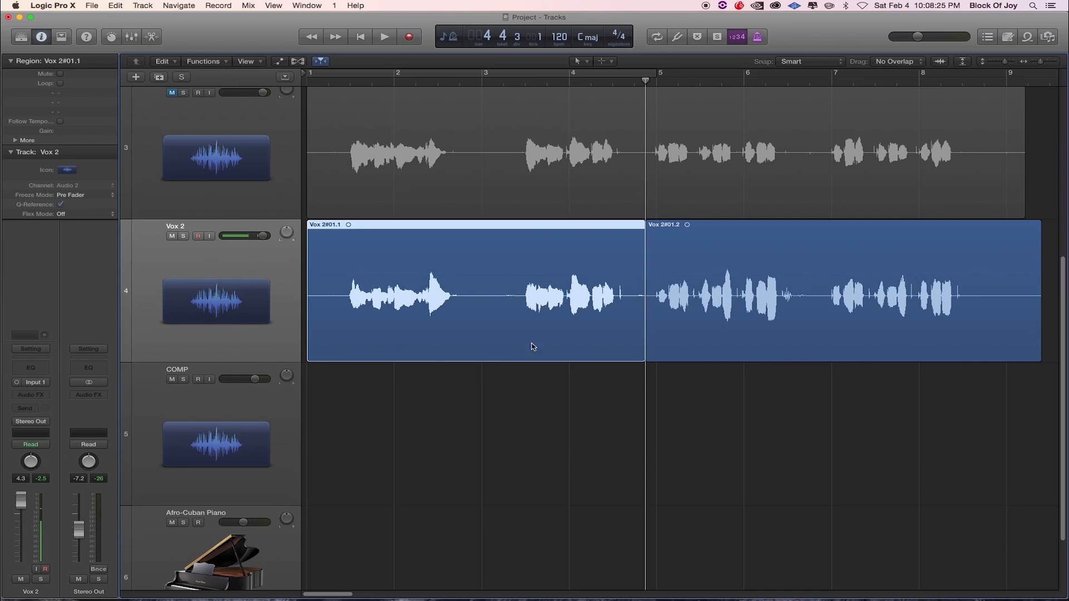
# - Copy the Vox 2 part before the split onto the COMP track, keeping it at position 1 1 1 1
pyautogui.moveTo(533, 346); pyautogui.dragTo(540, 417)
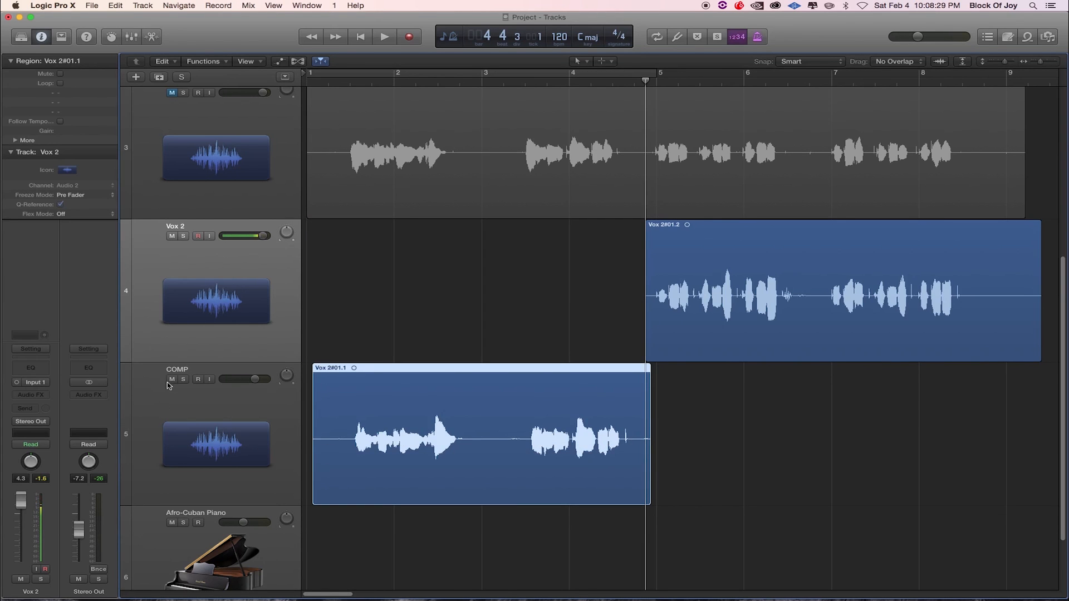
pyautogui.press('super+z')
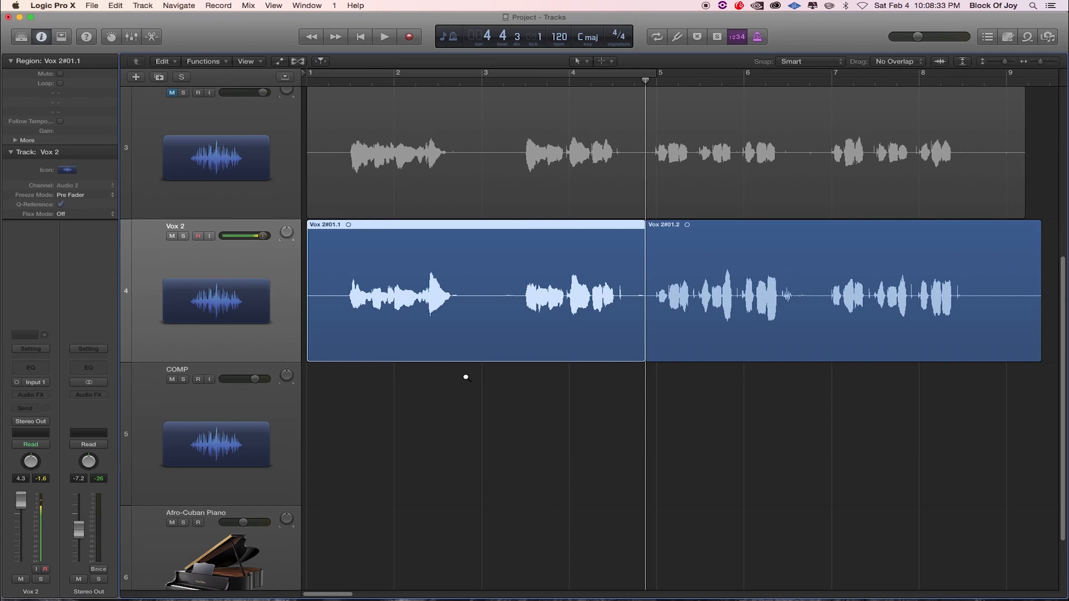
pyautogui.moveTo(461, 349)
pyautogui.mouseDown()
pyautogui.moveTo(468, 401)
pyautogui.moveTo(452, 401)
pyautogui.moveTo(482, 401)
pyautogui.moveTo(426, 401)
pyautogui.mouseUp()
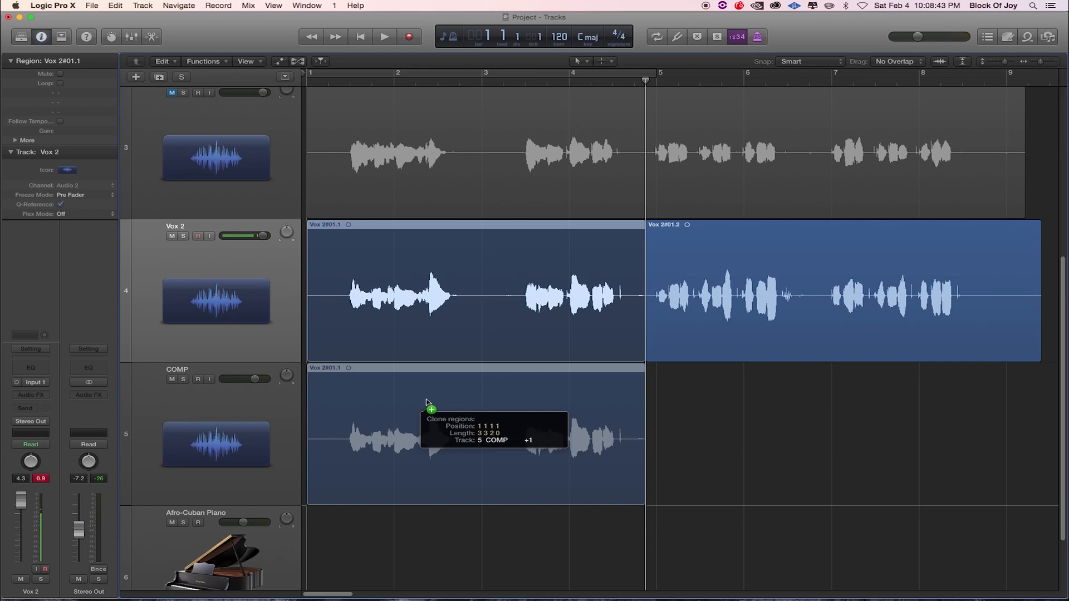
pyautogui.moveTo(427, 402); pyautogui.dragTo(428, 402)
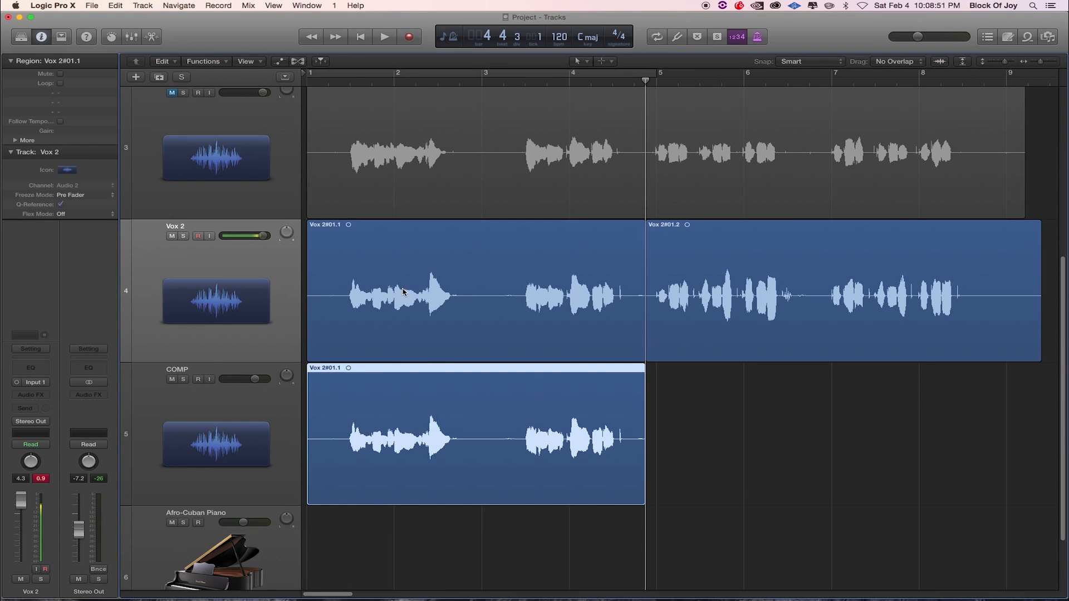
# - Mute Vox 2, select the COMP track and play it from the start of the project into bar 5
pyautogui.click(172, 236)
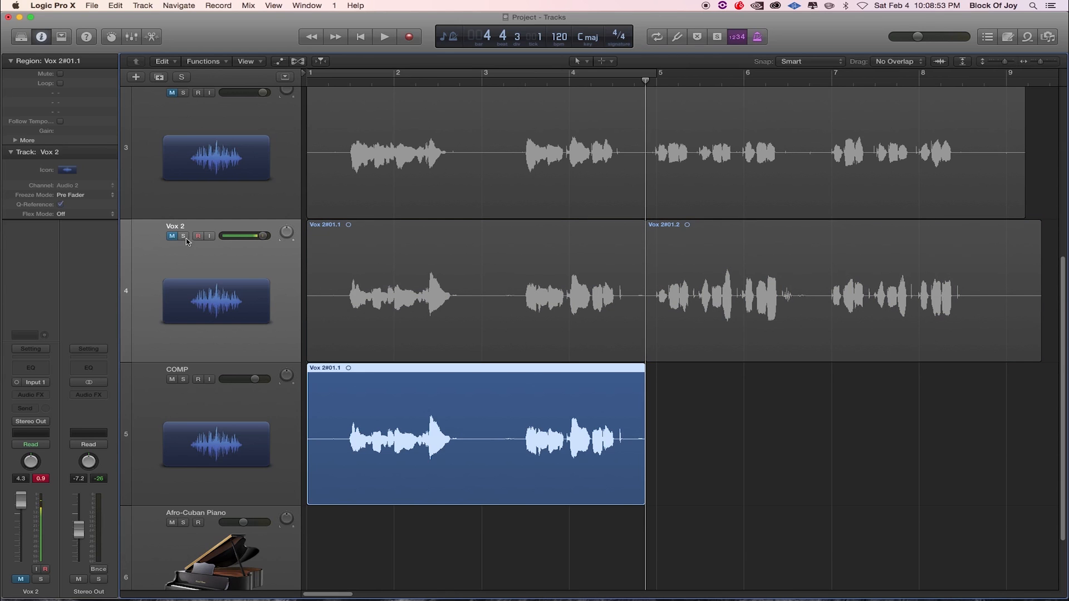
pyautogui.click(221, 373)
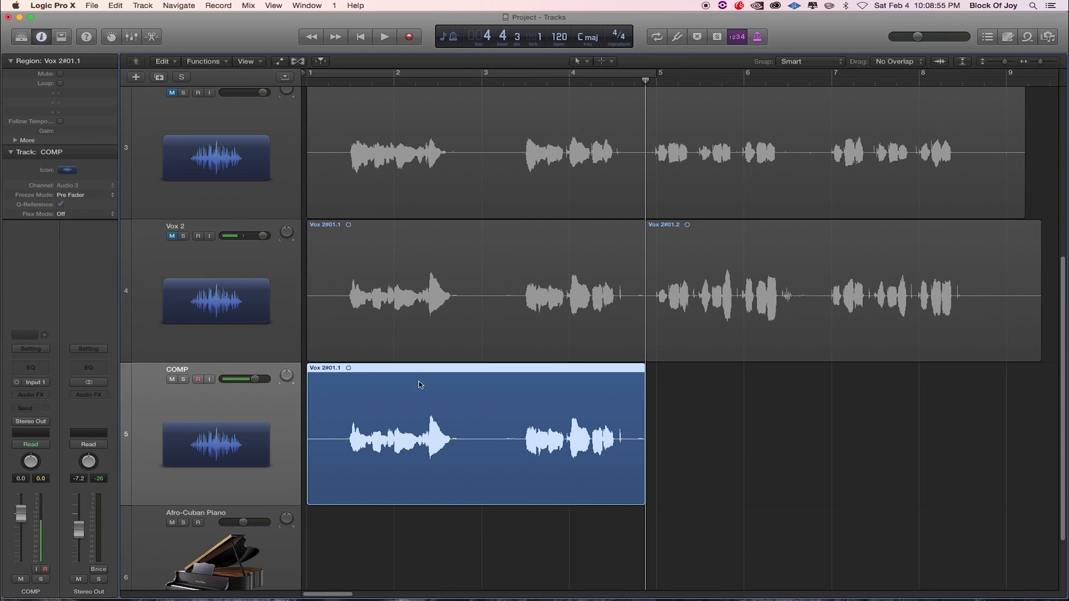
pyautogui.press('Return')
pyautogui.press('space')
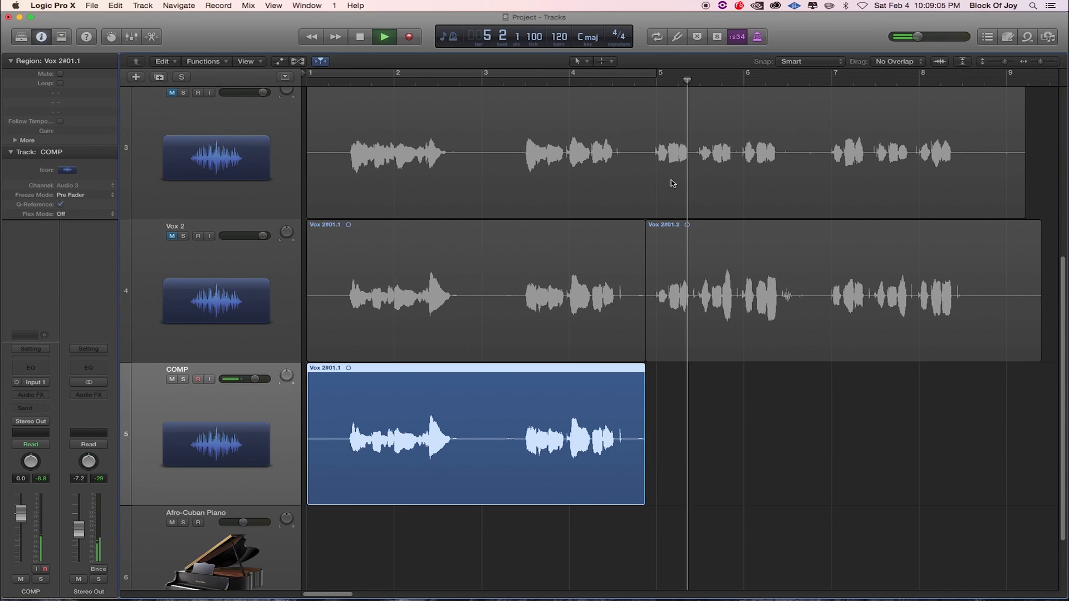
pyautogui.press('space')
# - Unmute Vox 1, split its region at position 4 4 3 1 and copy the part after the split onto the COMP track
pyautogui.click(674, 201)
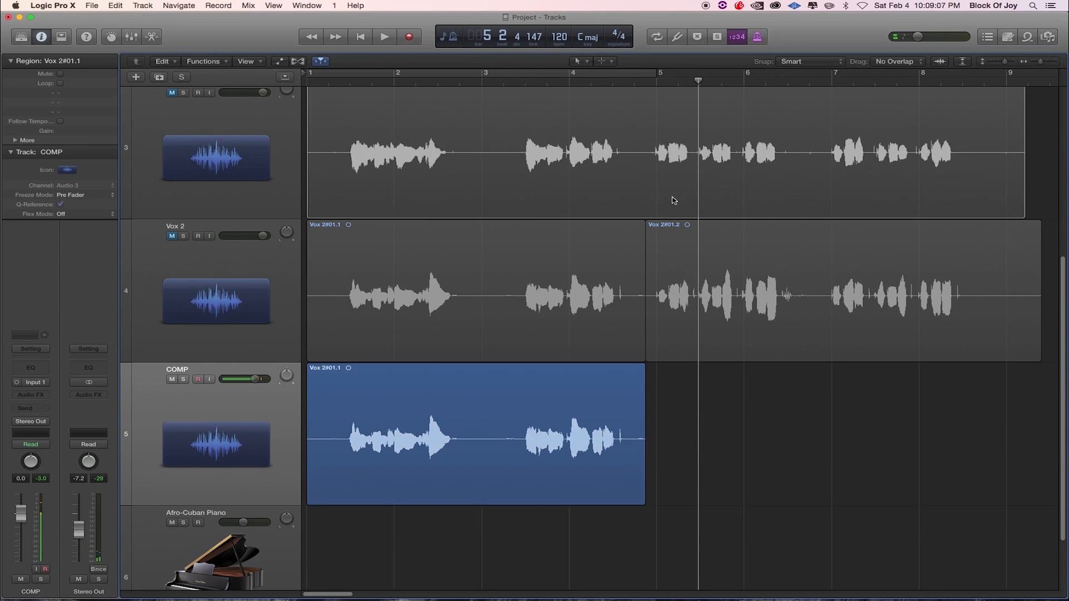
pyautogui.click(172, 93)
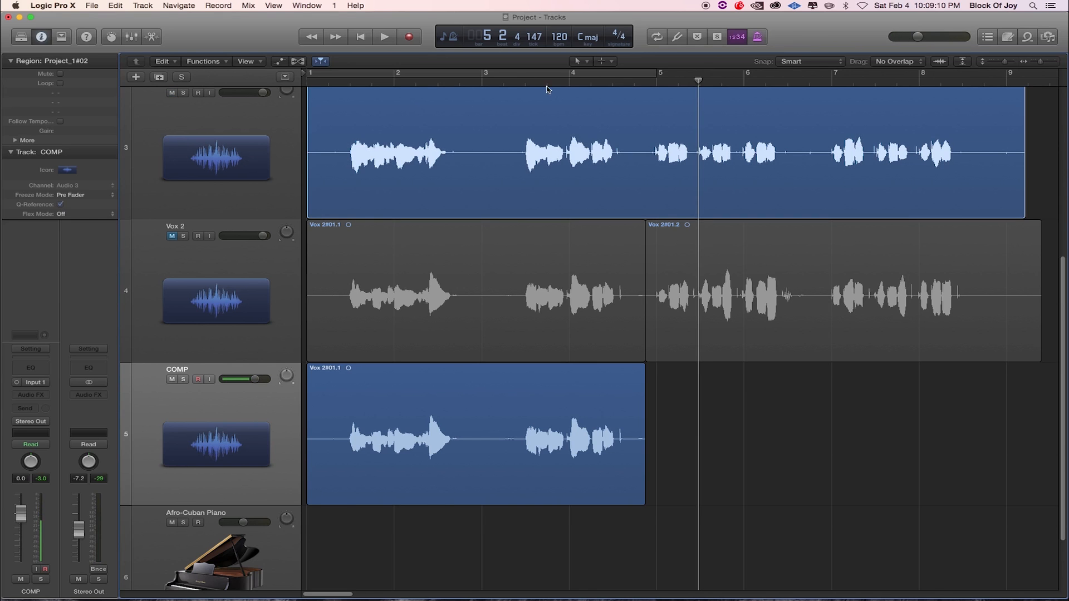
pyautogui.scroll(1, 641, 84)
pyautogui.click(645, 83)
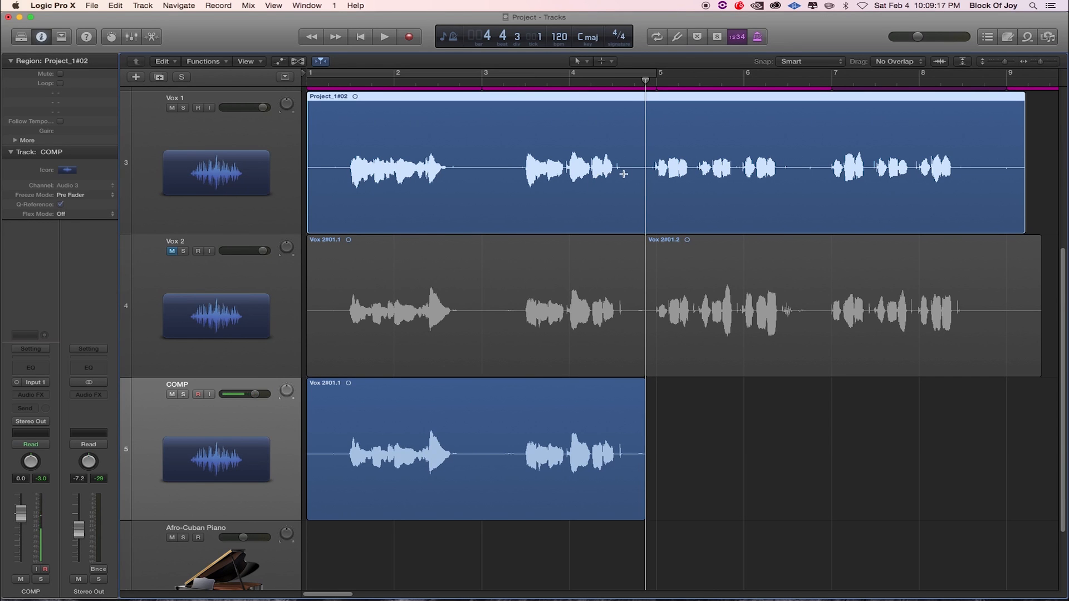
pyautogui.press('super+t')
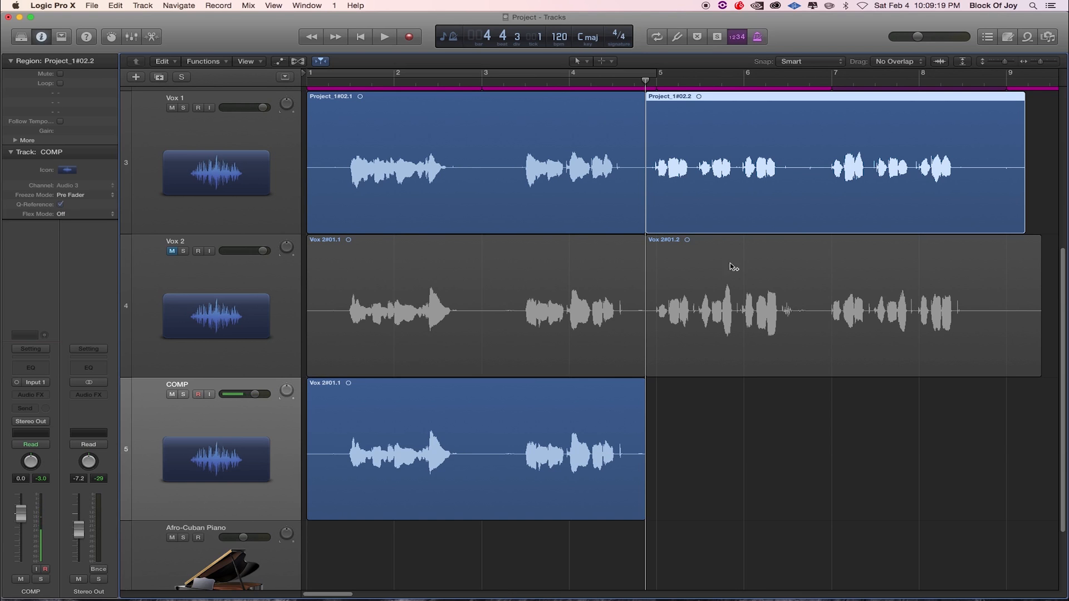
pyautogui.moveTo(831, 212); pyautogui.dragTo(831, 401)
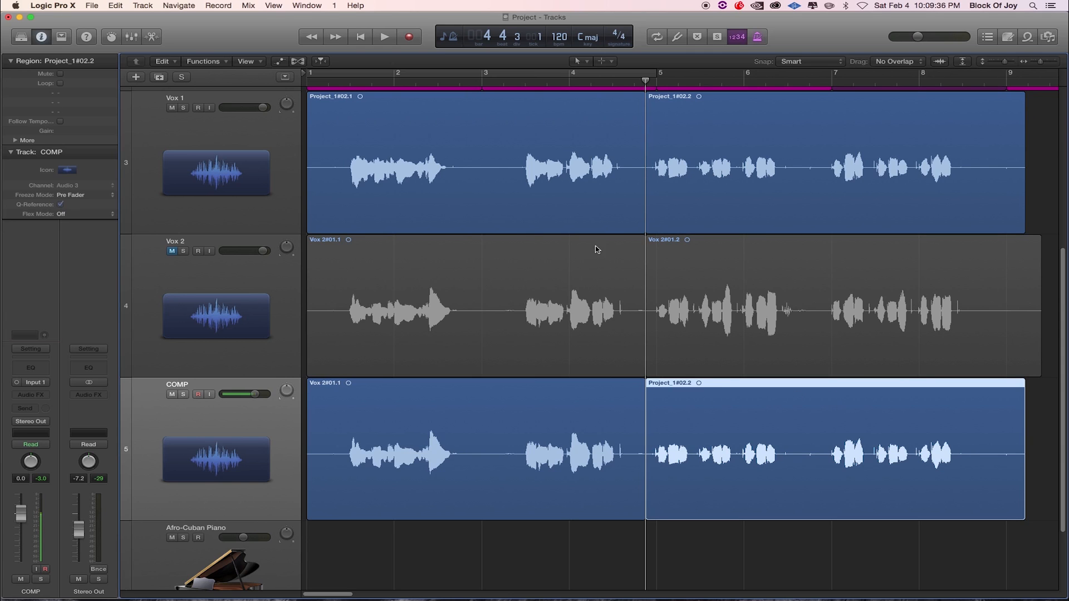
# - Mute Vox 1 and lower the COMP volume to -1.9 dB while playing the combined take from bar 1 into bar 8
pyautogui.click(171, 109)
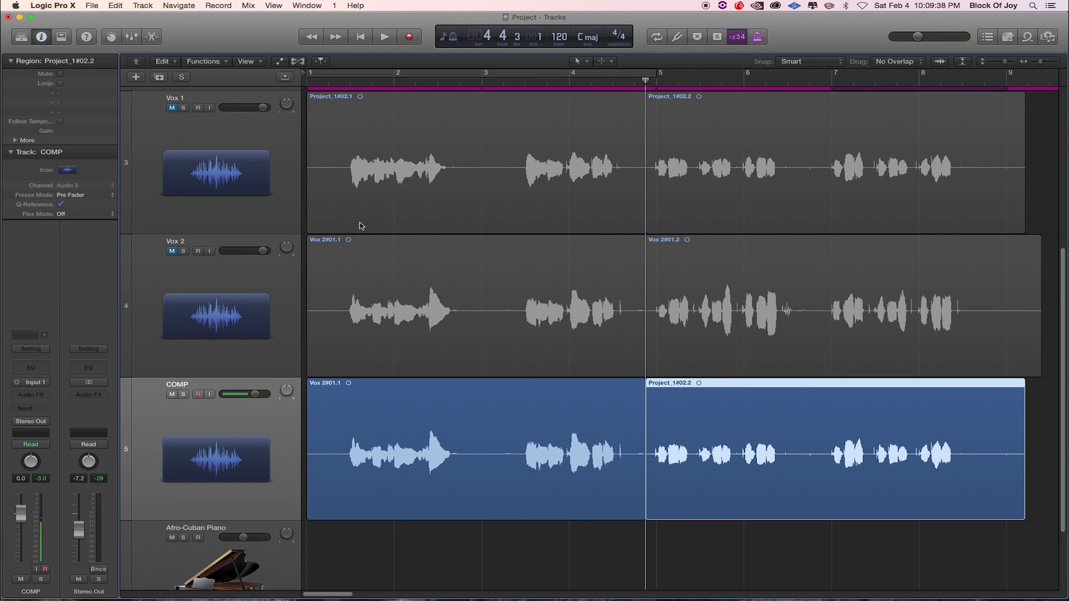
pyautogui.press('Return')
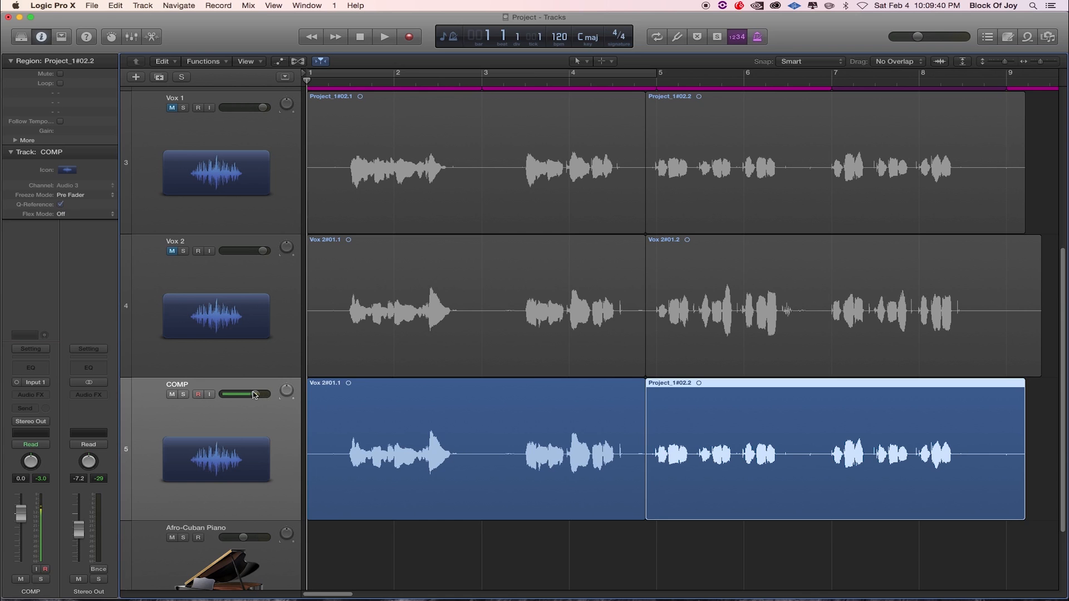
pyautogui.moveTo(254, 395); pyautogui.dragTo(250, 396)
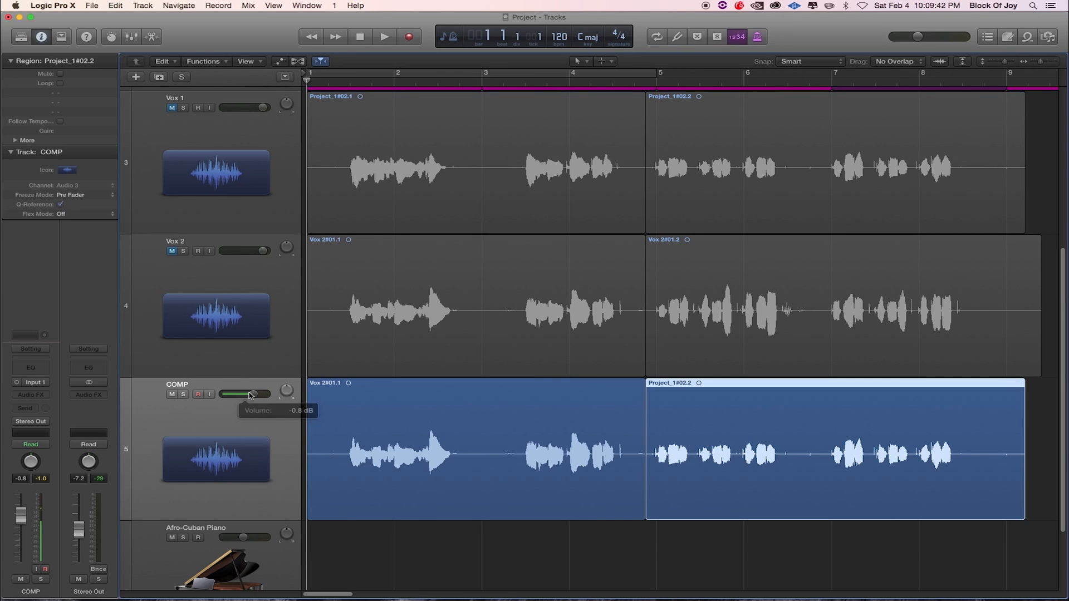
pyautogui.press('space')
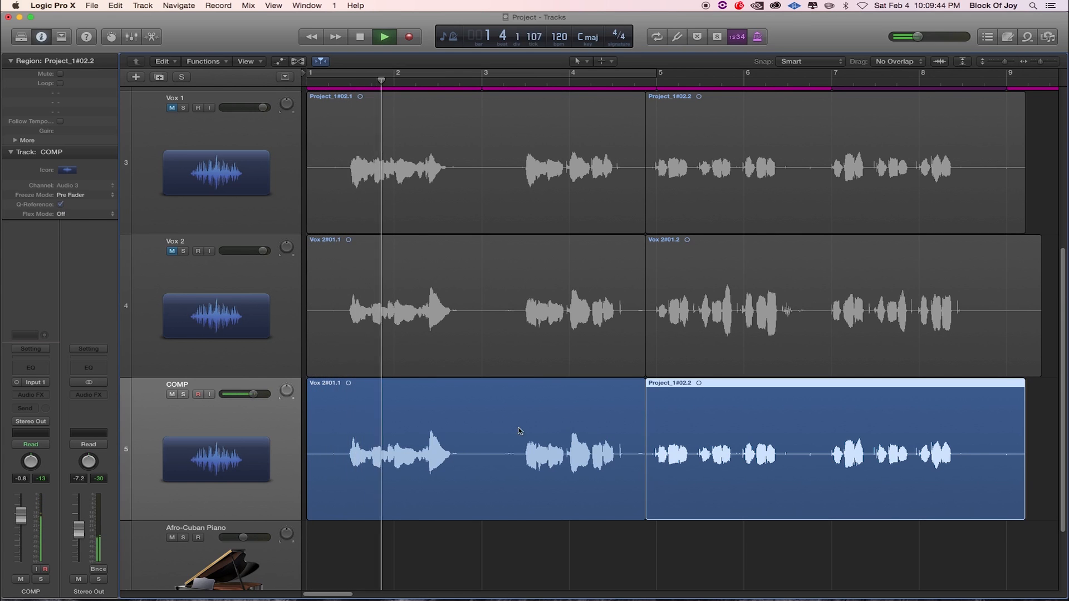
pyautogui.moveTo(253, 394); pyautogui.dragTo(251, 394)
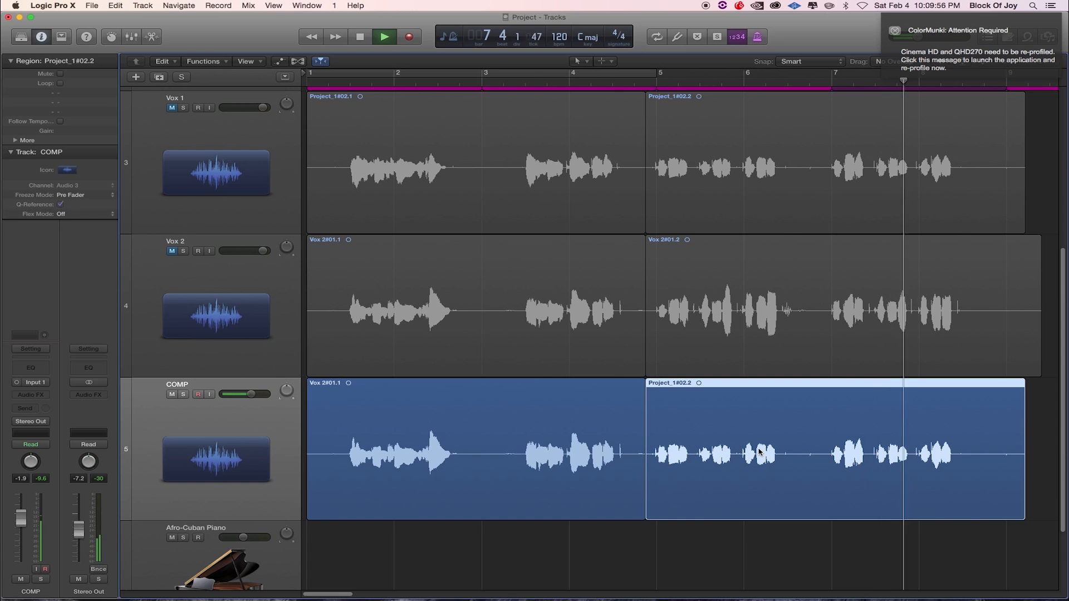
pyautogui.press('space')
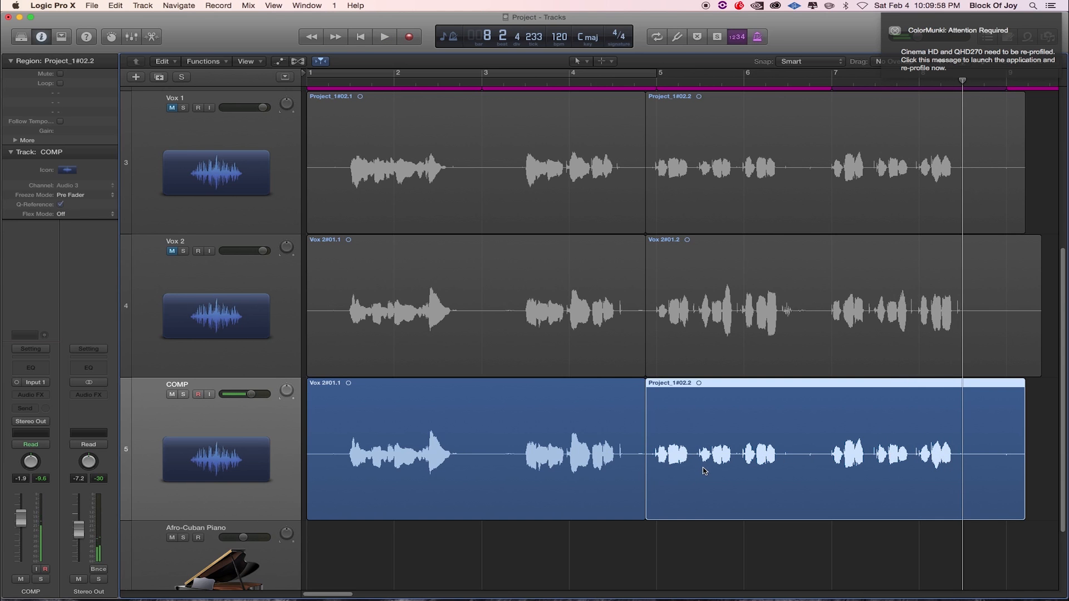
# - Split the second Vox 2 region at position 5 2 4 1 and copy its first phrase onto COMP, directly below its original position
pyautogui.hscroll(-2, 683, 480)
pyautogui.hscroll(8, 684, 479)
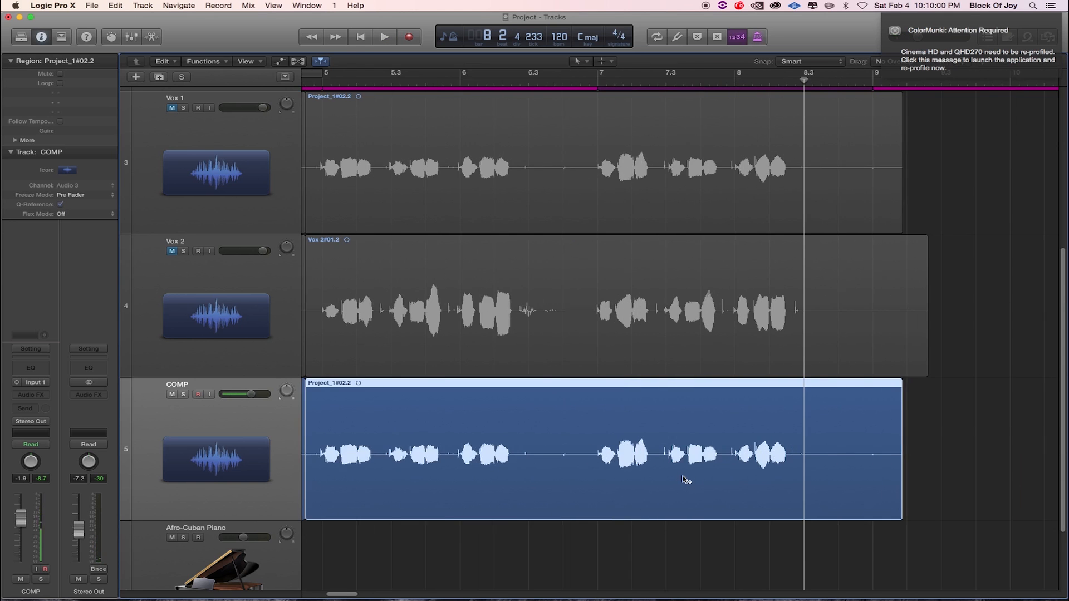
pyautogui.hscroll(-8, 684, 479)
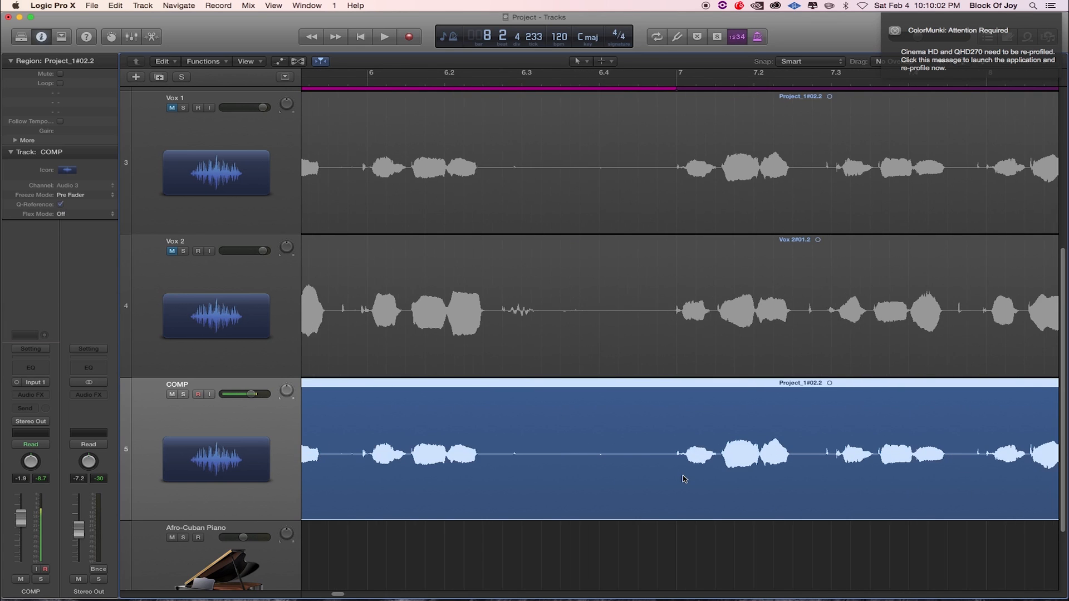
pyautogui.hscroll(-8, 683, 479)
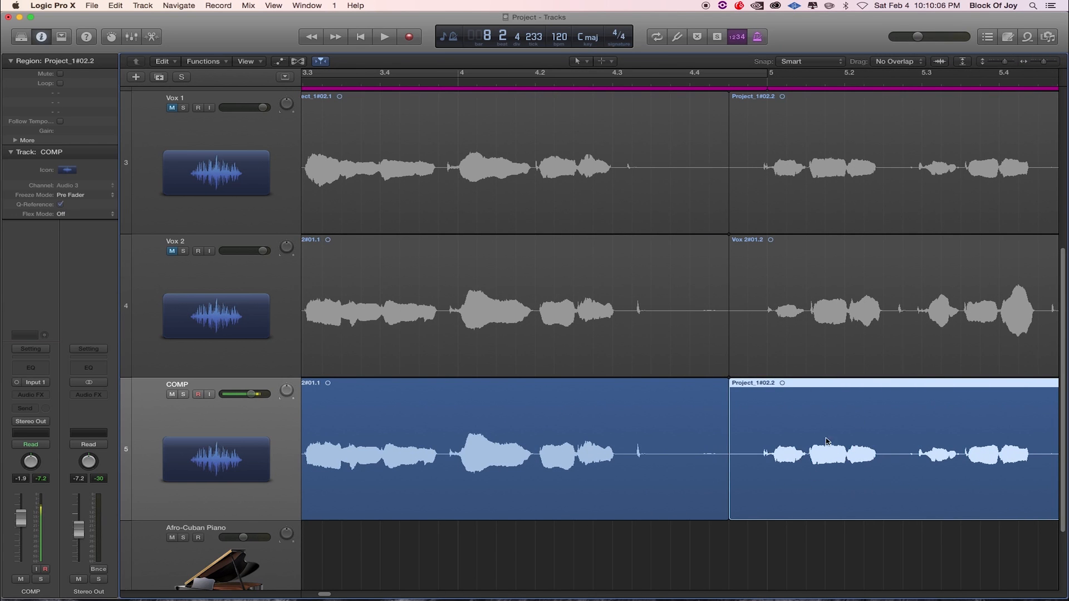
pyautogui.click(815, 357)
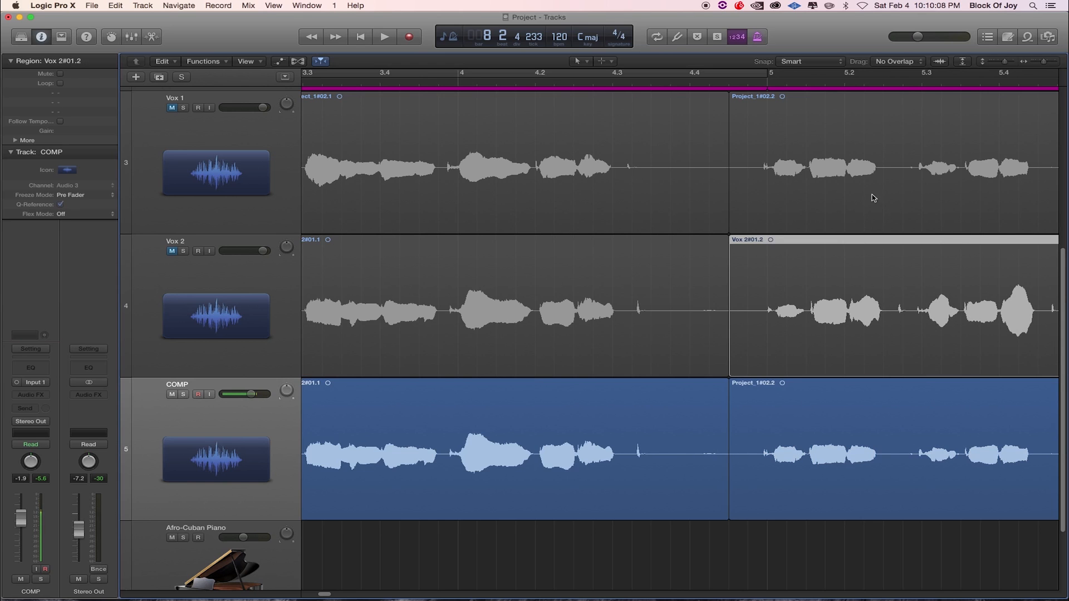
pyautogui.click(899, 84)
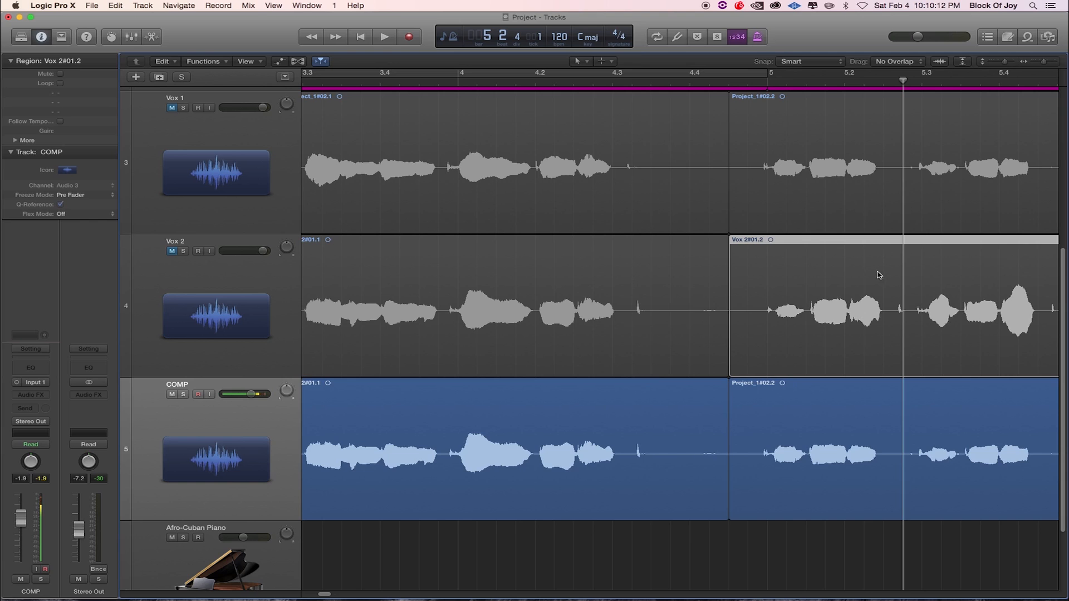
pyautogui.press('super+t')
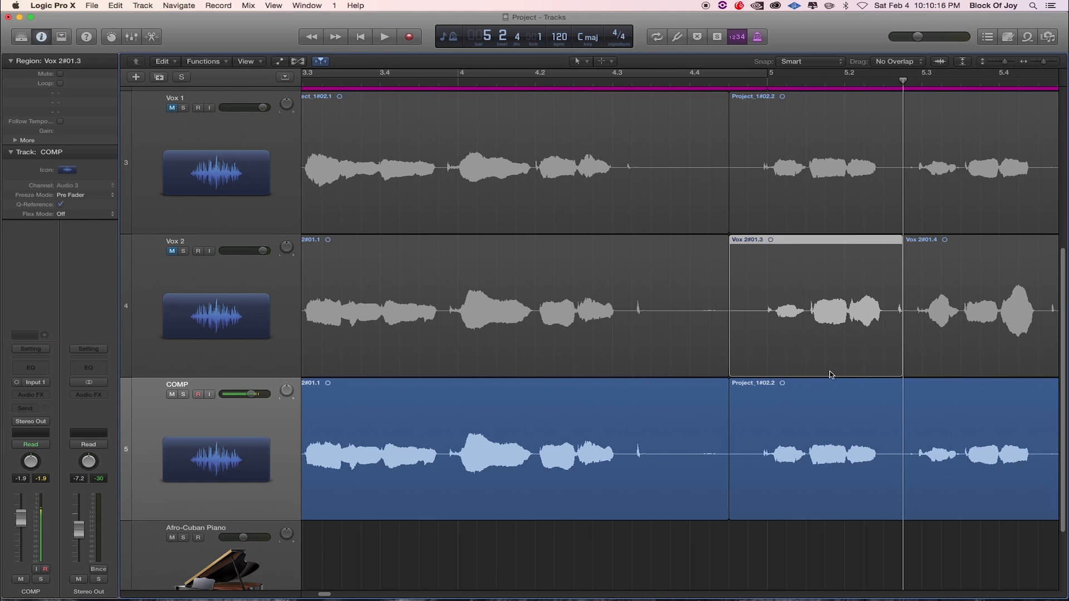
pyautogui.moveTo(831, 374); pyautogui.dragTo(835, 475)
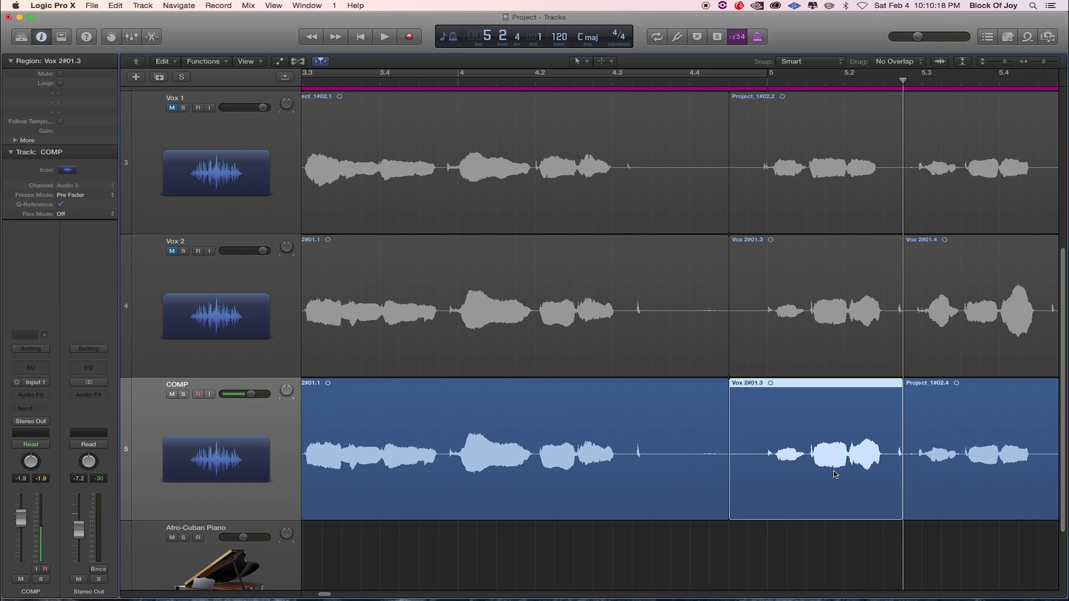
# - Play COMP from about the middle of bar 4 into bar 6, and extend its inserted Vox 2 phrase to just before bar 6
pyautogui.click(510, 416)
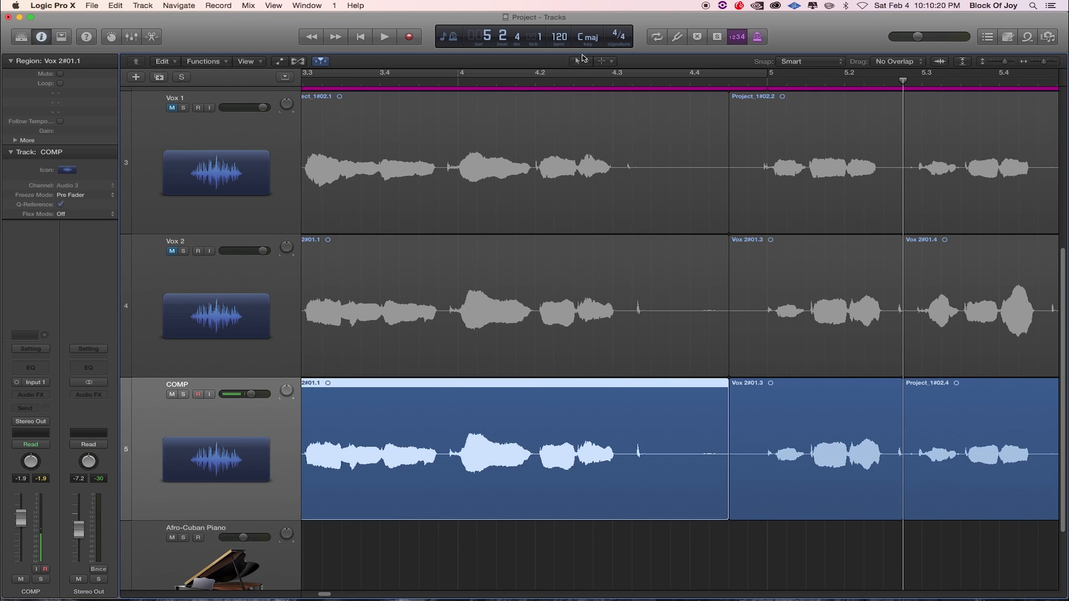
pyautogui.doubleClick(573, 82)
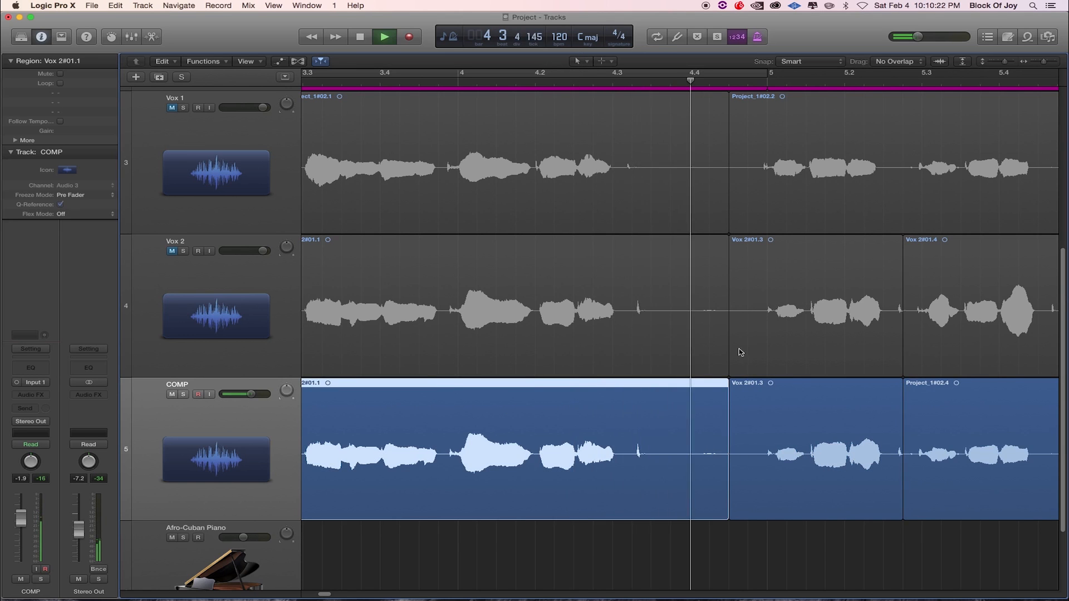
pyautogui.hscroll(3, 733, 370)
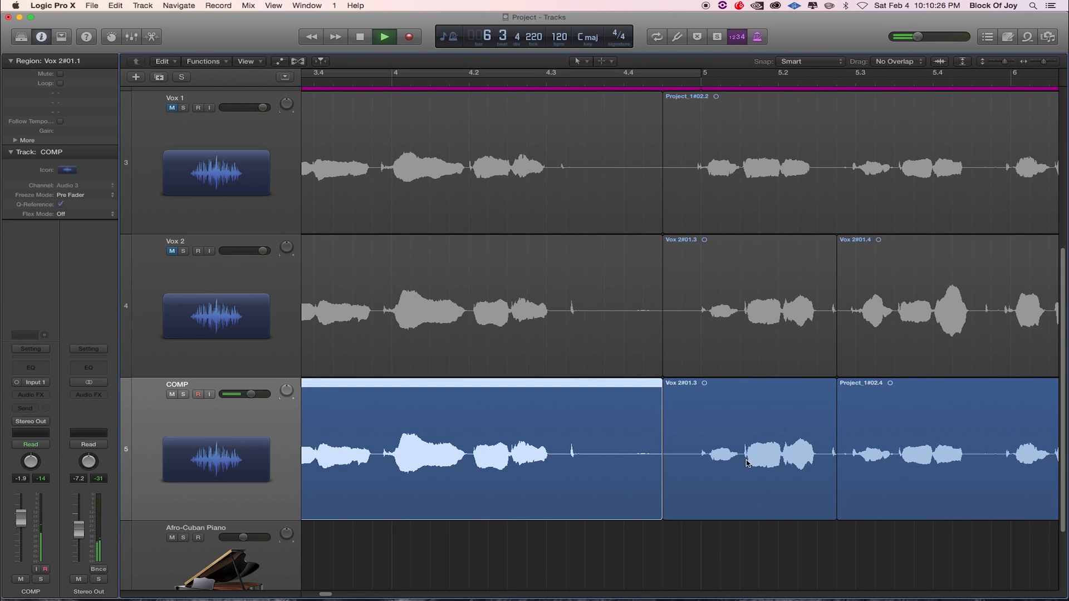
pyautogui.press('space')
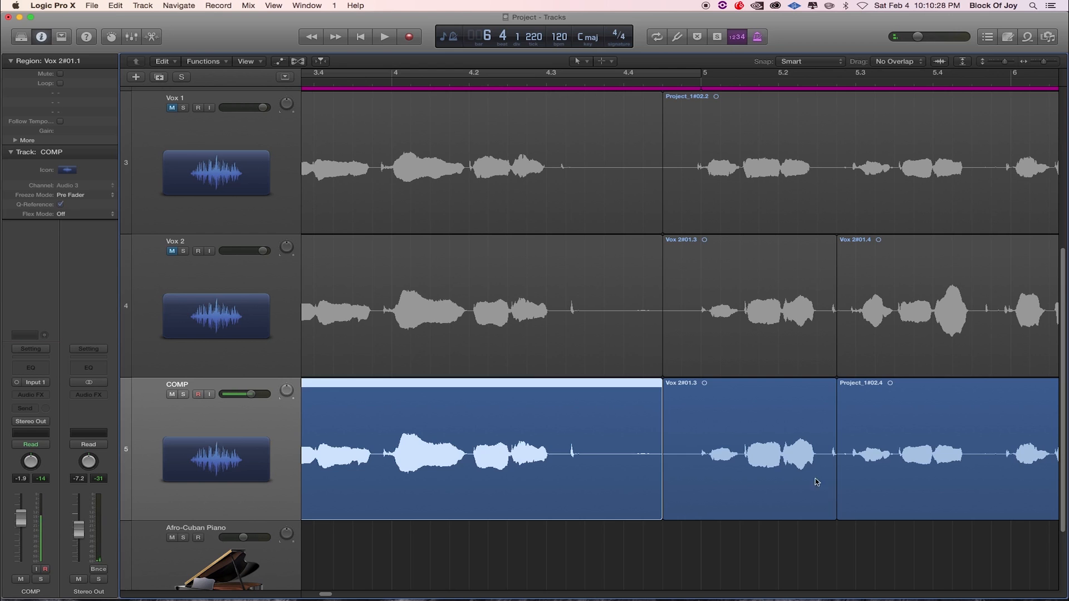
pyautogui.click(816, 482)
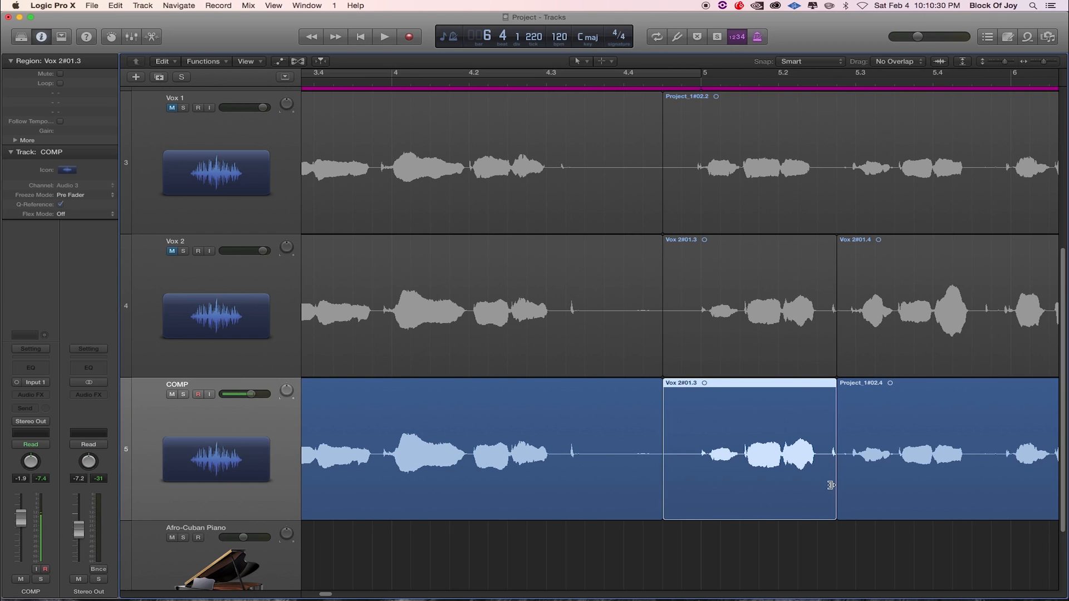
pyautogui.moveTo(840, 486); pyautogui.dragTo(999, 492)
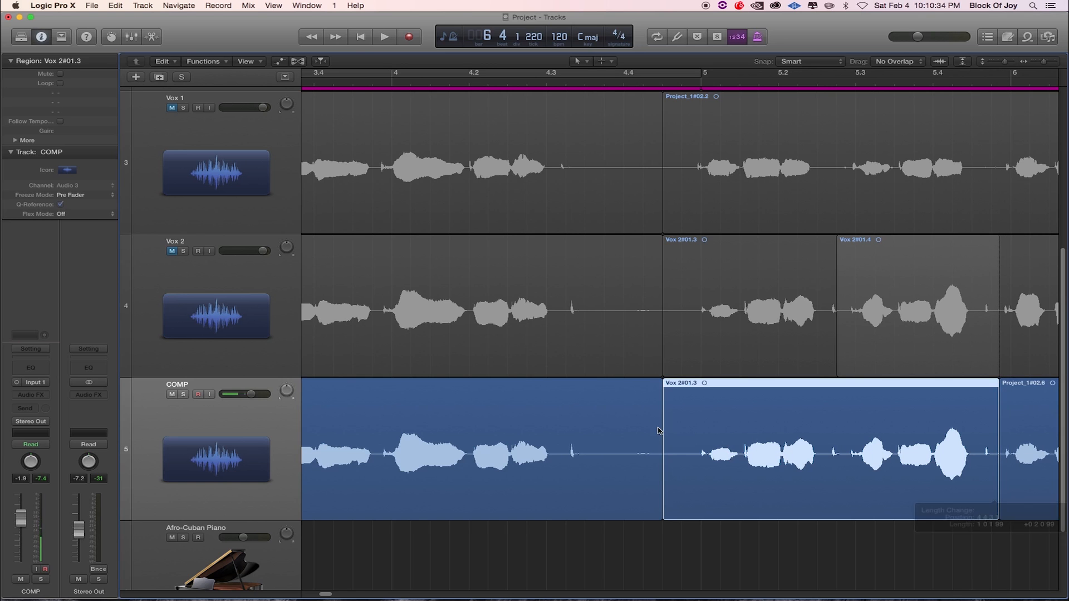
# - Continue playback from bar 6 into bar 8 and zoom the timeline out to view the whole arrangement of vocal regions
pyautogui.press('space')
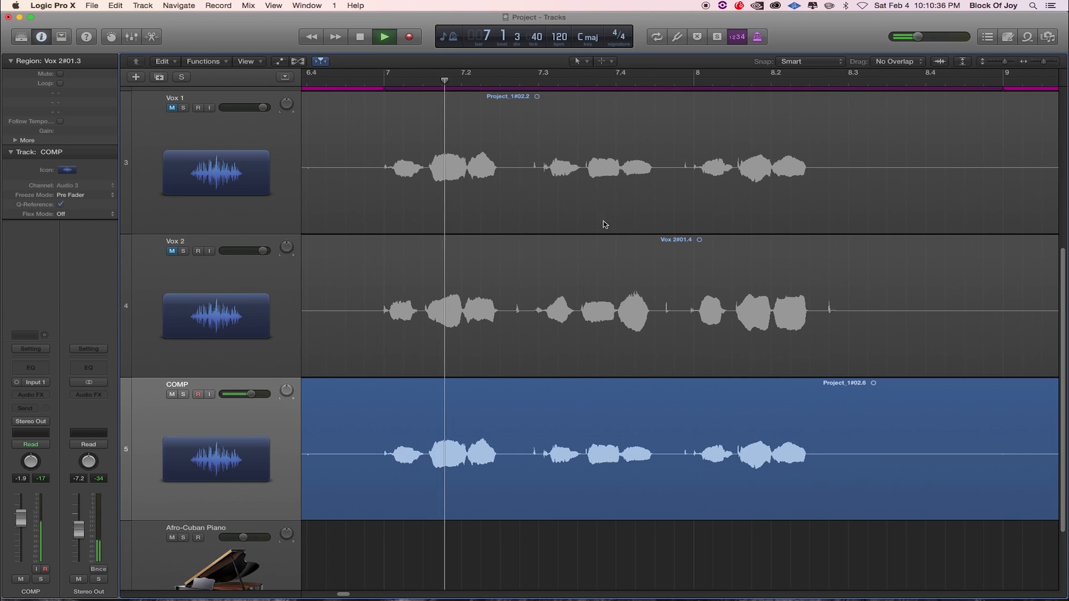
pyautogui.press('super+Right')
pyautogui.press('super+Left')
pyautogui.press('super+Left')
pyautogui.press('super+Left')
pyautogui.press('super+Left')
pyautogui.press('super+Left')
pyautogui.press('super+Left')
pyautogui.press('super+Left')
pyautogui.press('super+Left')
pyautogui.press('super+Left')
pyautogui.press('super+Left')
pyautogui.press('super+Left')
pyautogui.press('super+Left')
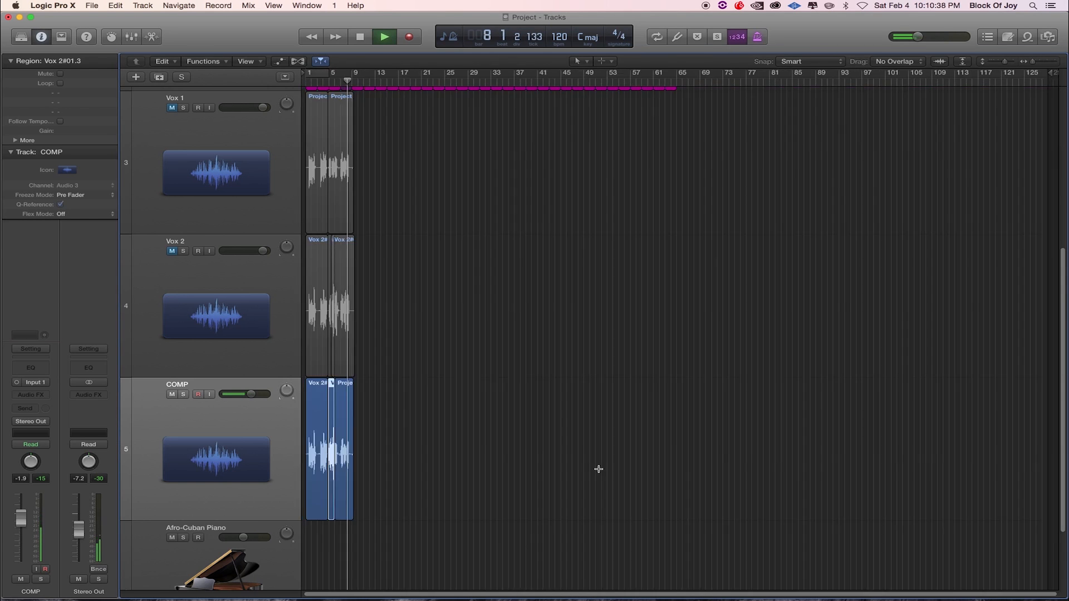
pyautogui.press('super+Right')
pyautogui.press('super+Right')
pyautogui.press('super+Right')
pyautogui.press('super+Right')
pyautogui.press('space')
pyautogui.scroll(1, 592, 453)
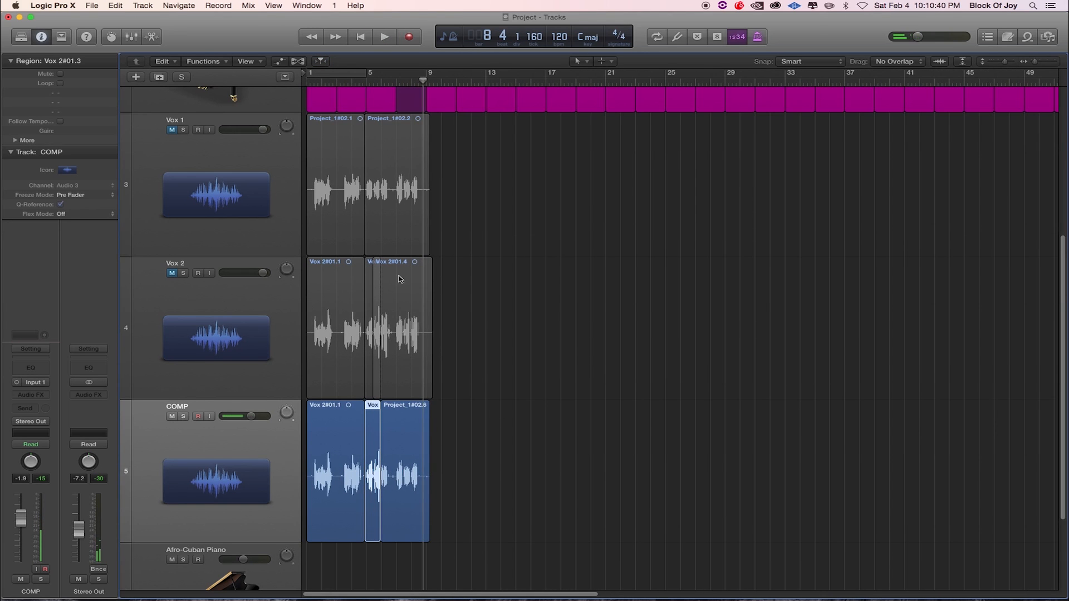
# - Play the COMP track from bar 5 to bar 7 with the timeline zoomed in on its inserted Vox 2 phrase
pyautogui.click(362, 85)
pyautogui.press('super+Right')
pyautogui.press('super+Right')
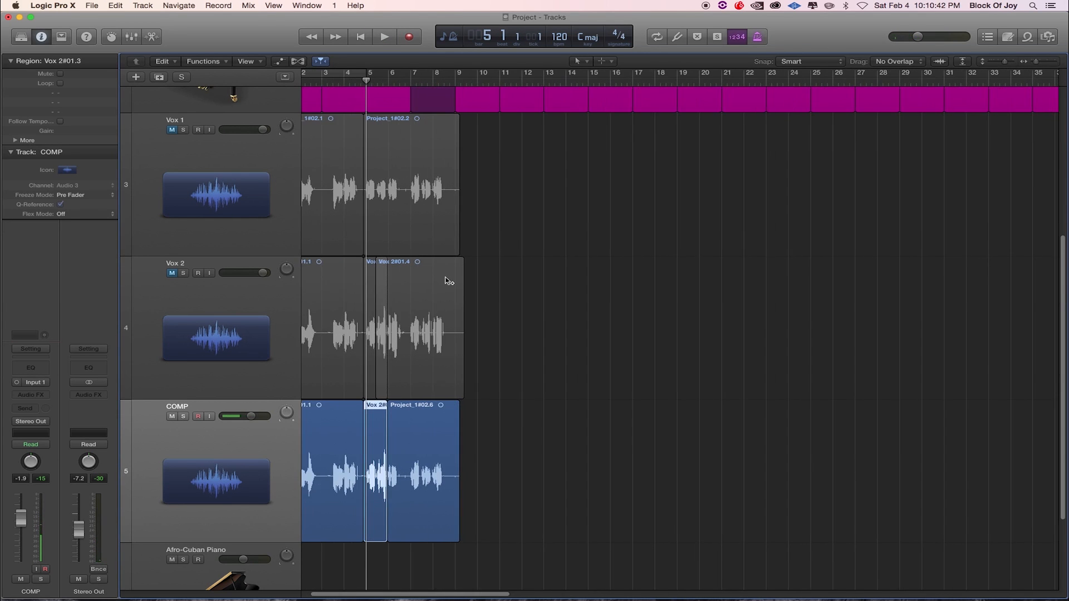
pyautogui.press('super+Right')
pyautogui.press('super+Right')
pyautogui.press('super+Right')
pyautogui.press('super+Right')
pyautogui.press('super+Right')
pyautogui.press('super+Right')
pyautogui.press('super+Right')
pyautogui.press('super+Right')
pyautogui.press('space')
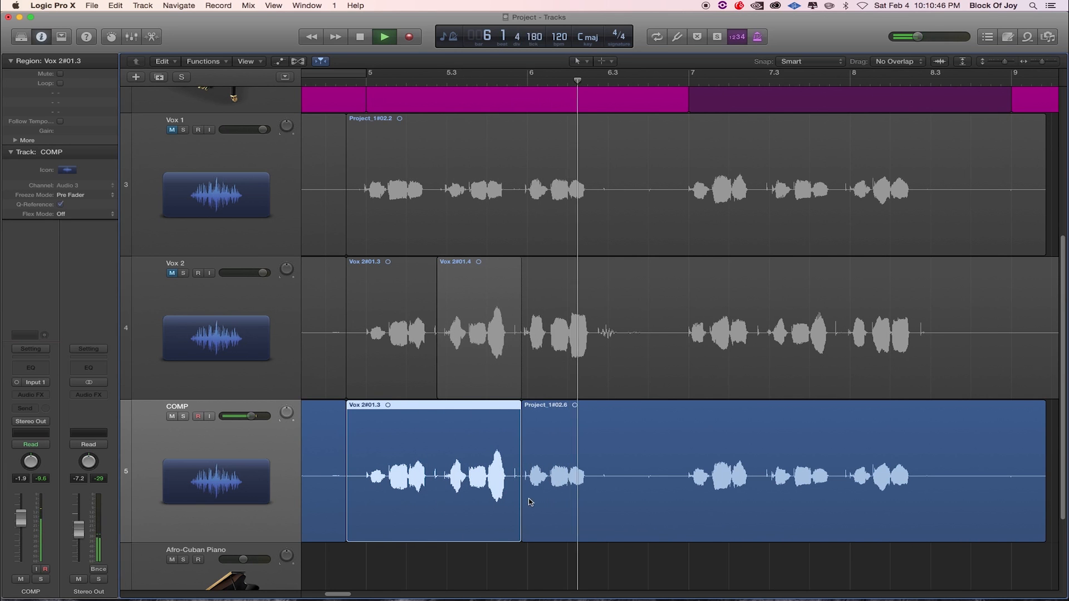
pyautogui.press('space')
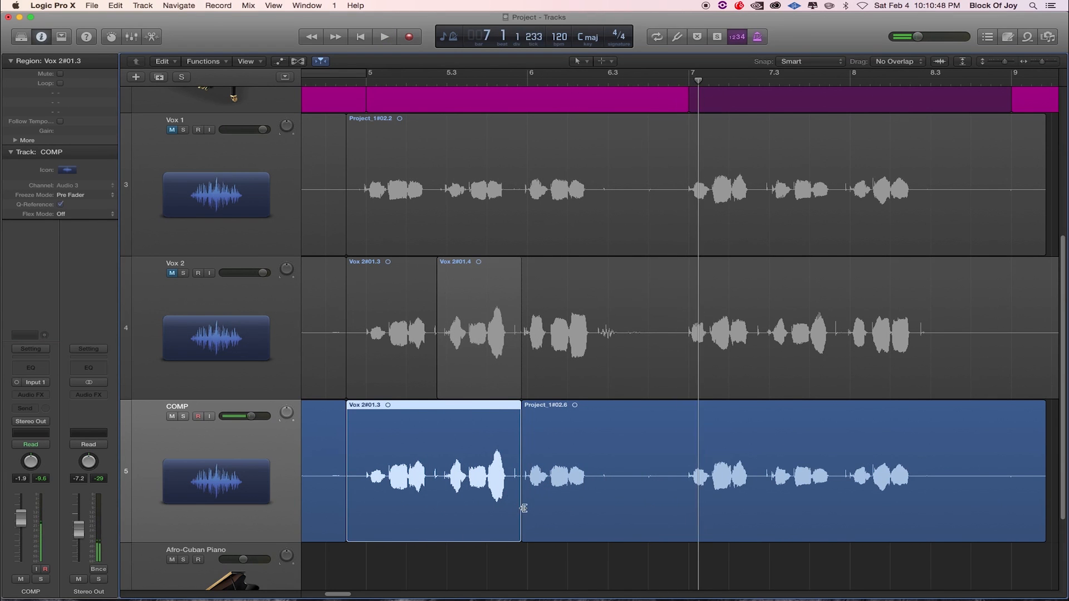
# - Try shortening the inserted Vox 2 phrase on COMP to just before 5.3, and play from bar 5 into bar 6
pyautogui.moveTo(524, 508); pyautogui.dragTo(444, 506)
pyautogui.click(376, 82)
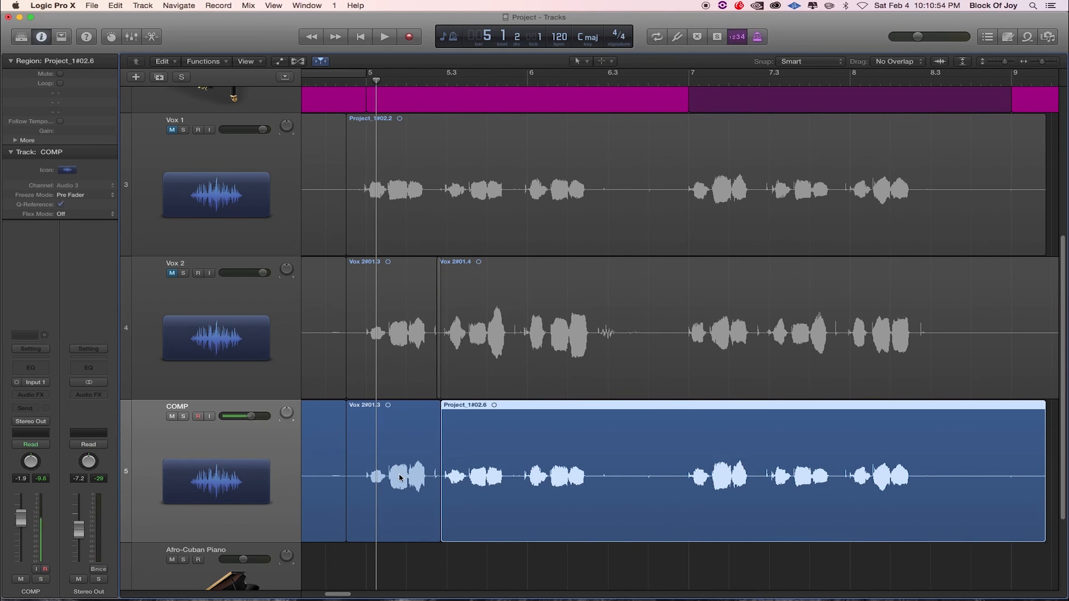
pyautogui.press('space')
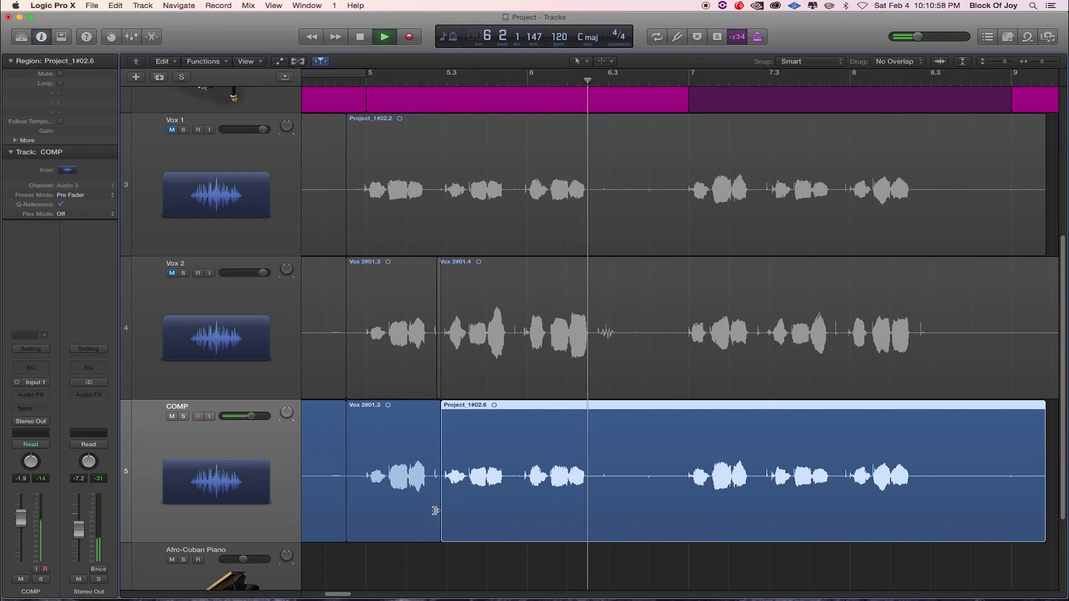
pyautogui.press('space')
# - Extend the Vox 2 phrase on COMP to just before bar 6 and play the edit from bar 5 into bar 6
pyautogui.moveTo(440, 509); pyautogui.dragTo(523, 514)
pyautogui.press('space')
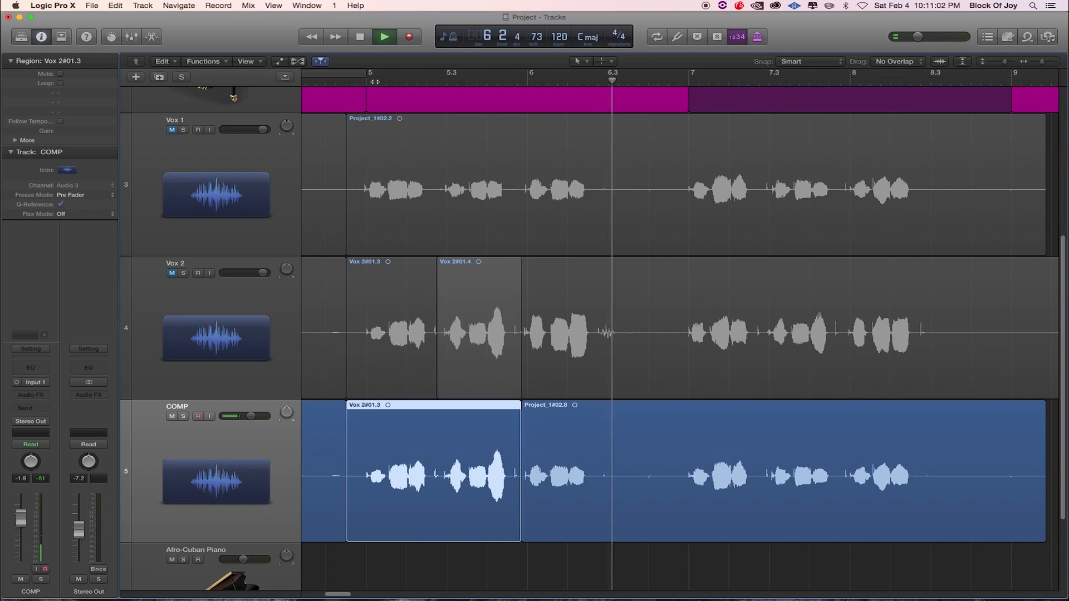
pyautogui.click(377, 82)
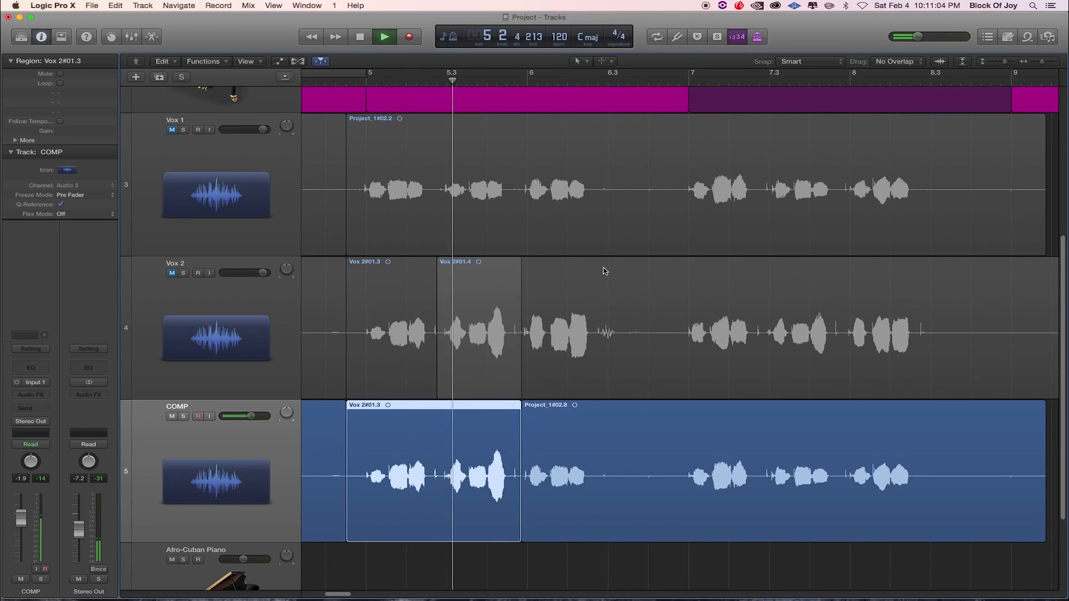
pyautogui.press('space')
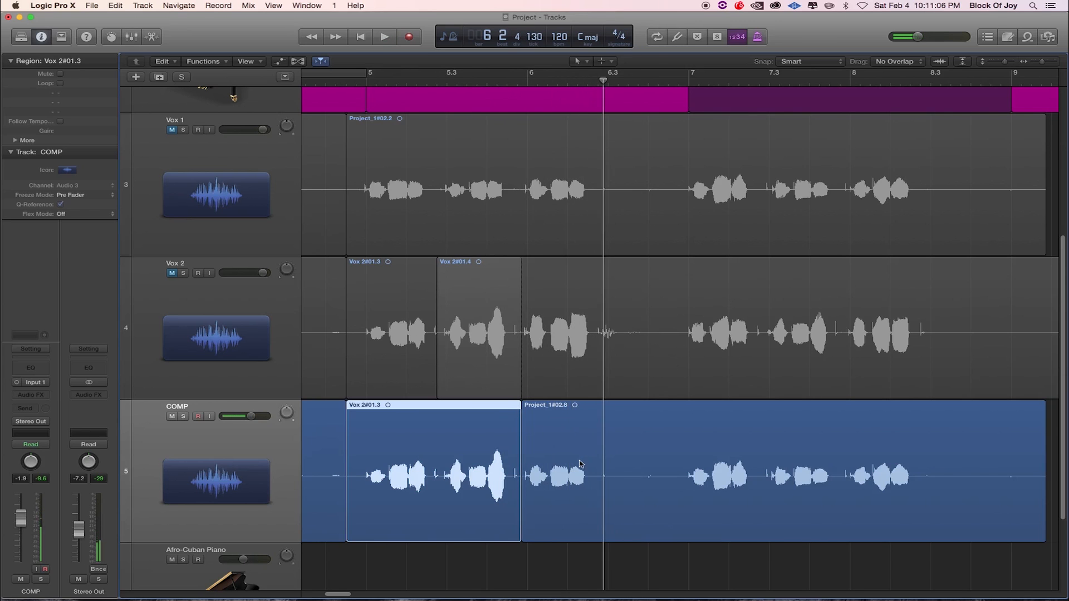
# - Return the playhead to bar 1 and view the vocal and COMP regions from bar 1 through bar 9
pyautogui.scroll(1, 580, 463)
pyautogui.scroll(-5, 580, 464)
pyautogui.hscroll(-3, 581, 464)
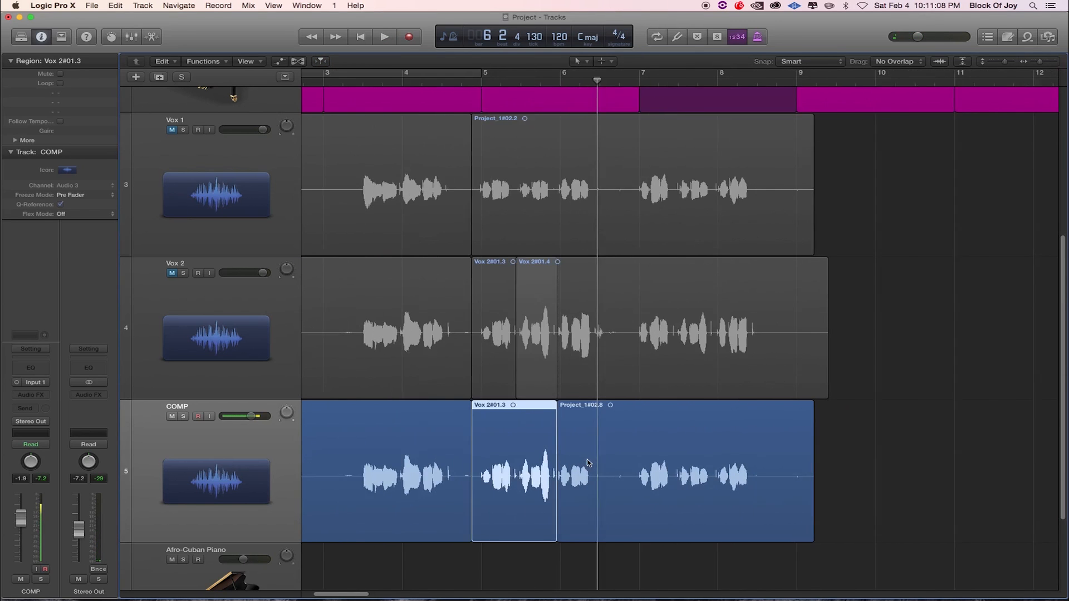
pyautogui.press('Return')
pyautogui.scroll(2, 610, 481)
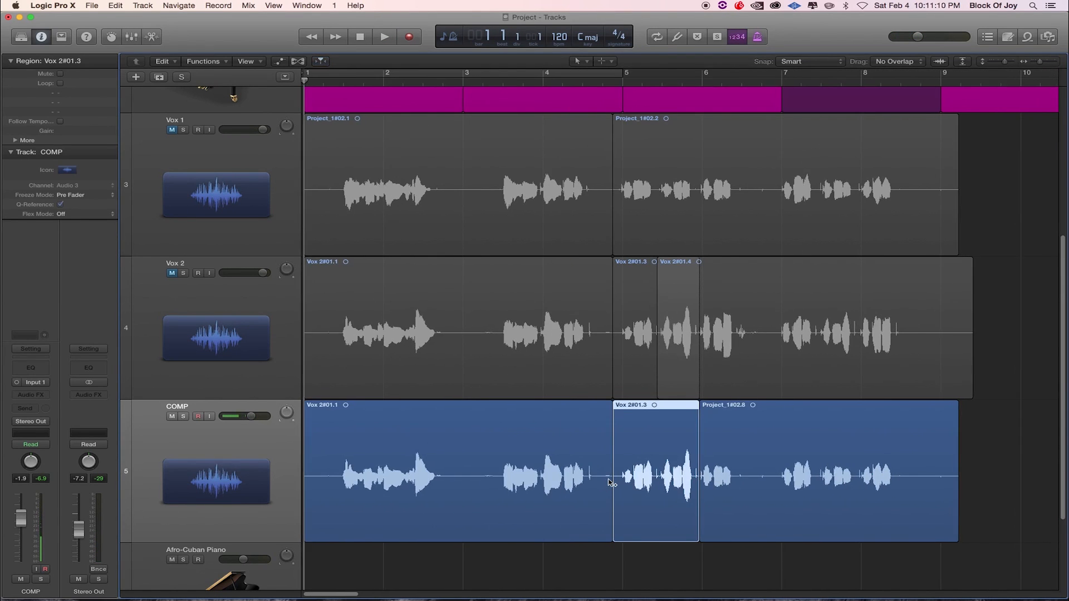
pyautogui.scroll(-3, 531, 489)
pyautogui.scroll(-3, 531, 488)
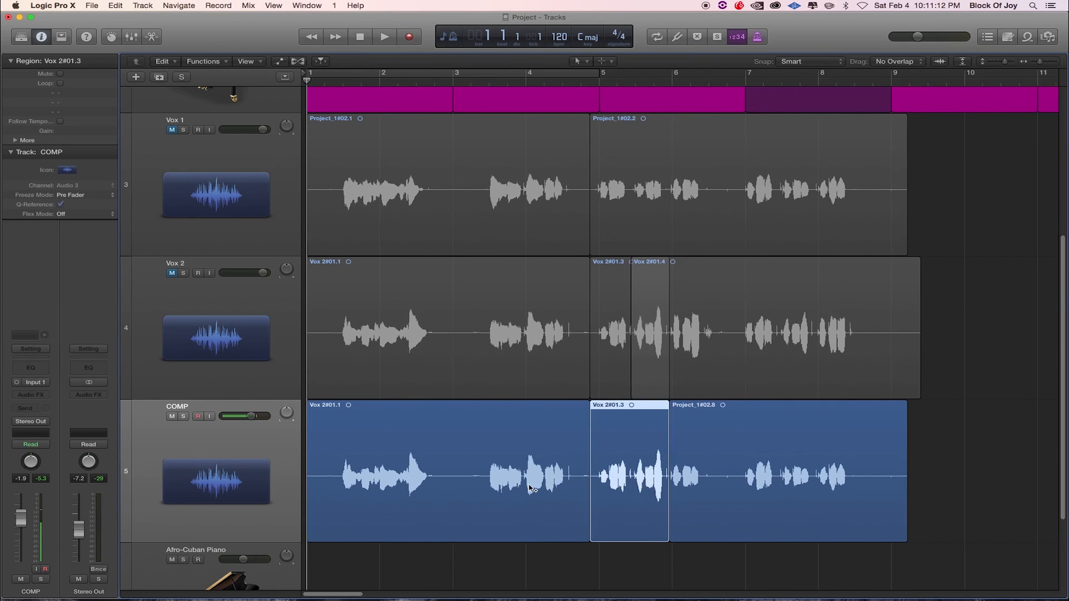